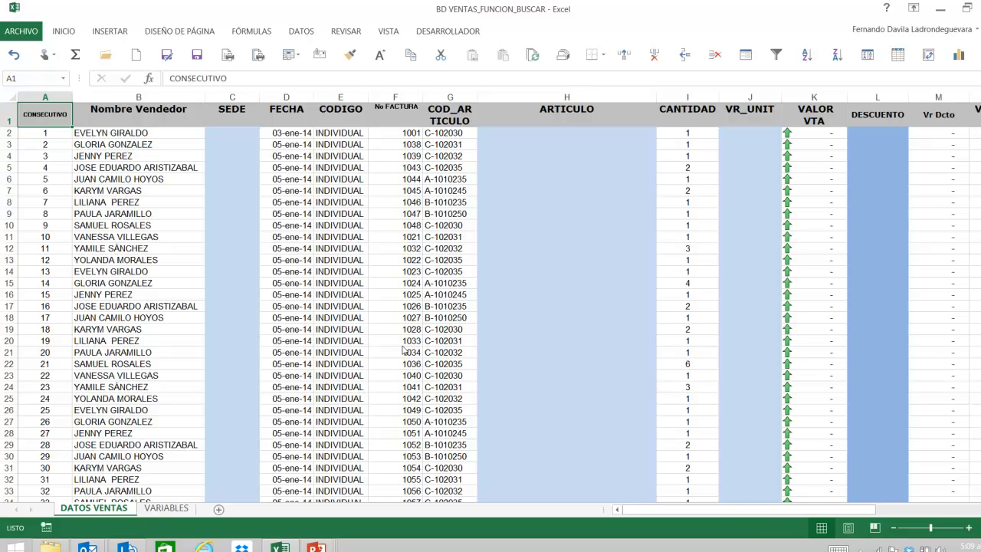
- Go to the named range ARTICULOS to check which cells it covers
{"action": "left_click", "coordinate": [63, 79]}
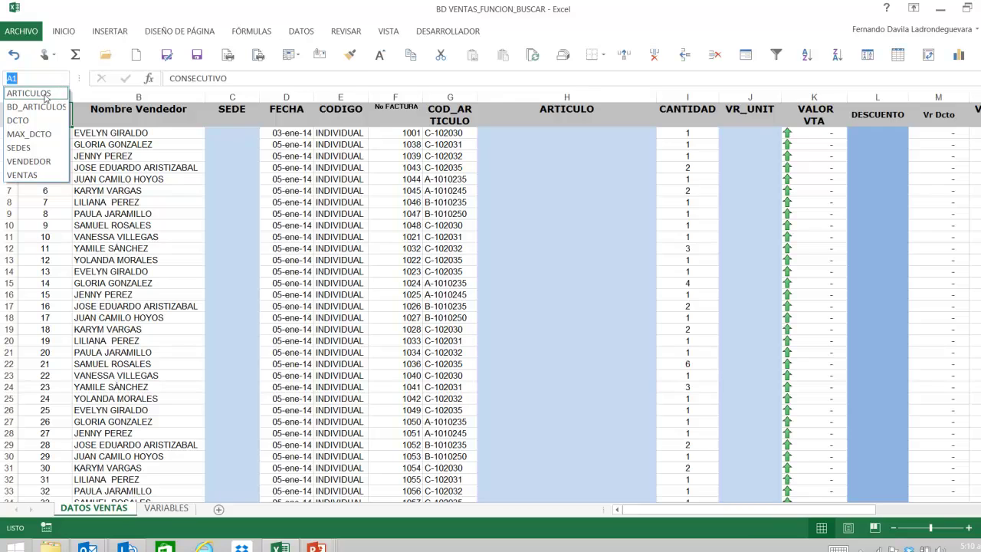
{"action": "left_click", "coordinate": [45, 94]}
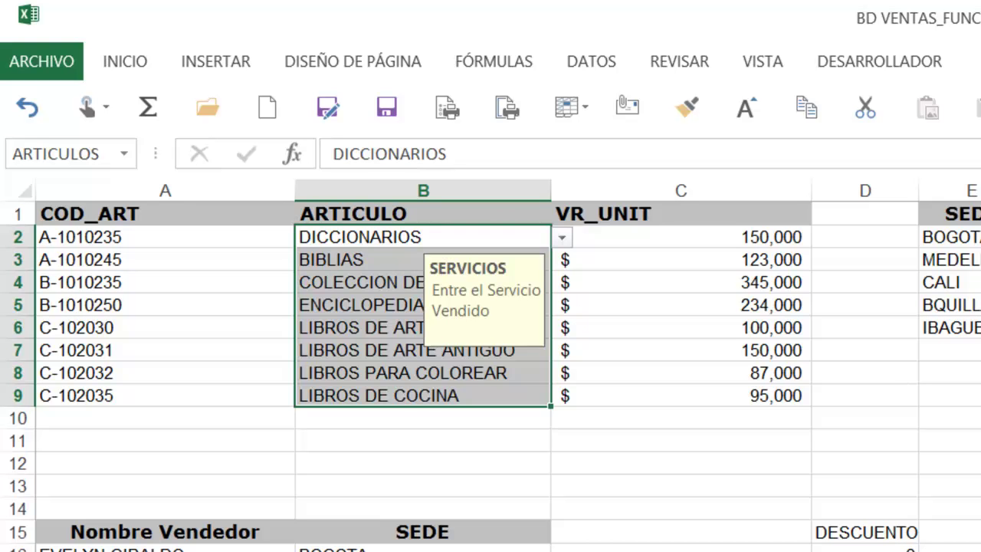
{"action": "left_click", "coordinate": [980, 214]}
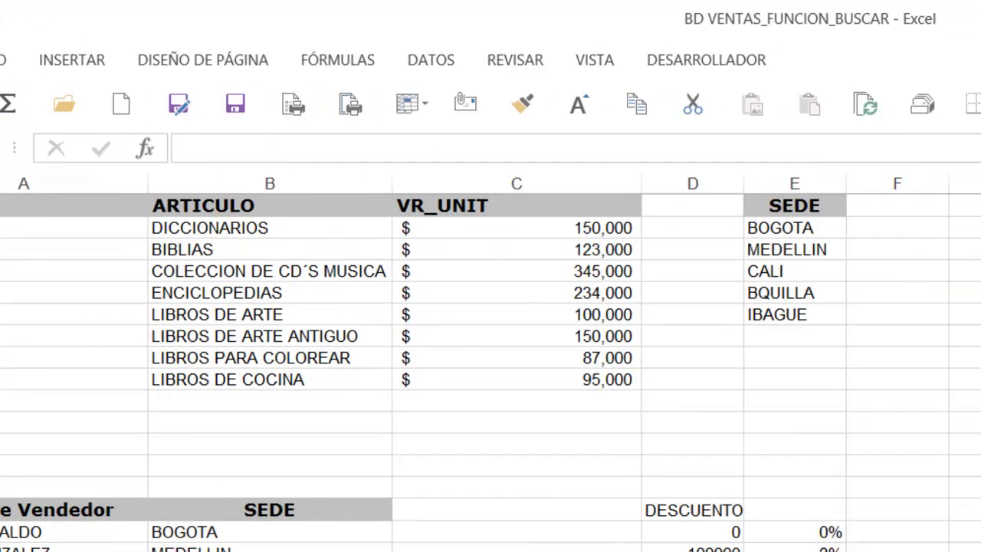
{"action": "key", "text": "shift+Right"}
{"action": "key", "text": "shift+Down"}
{"action": "key", "text": "shift+Down"}
{"action": "key", "text": "shift+Down"}
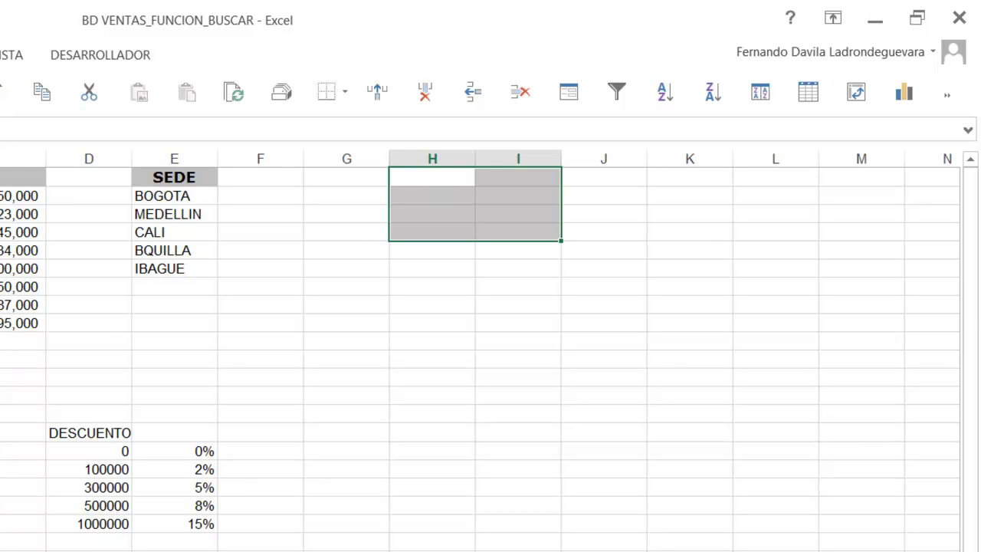
{"action": "left_click", "coordinate": [0, 158]}
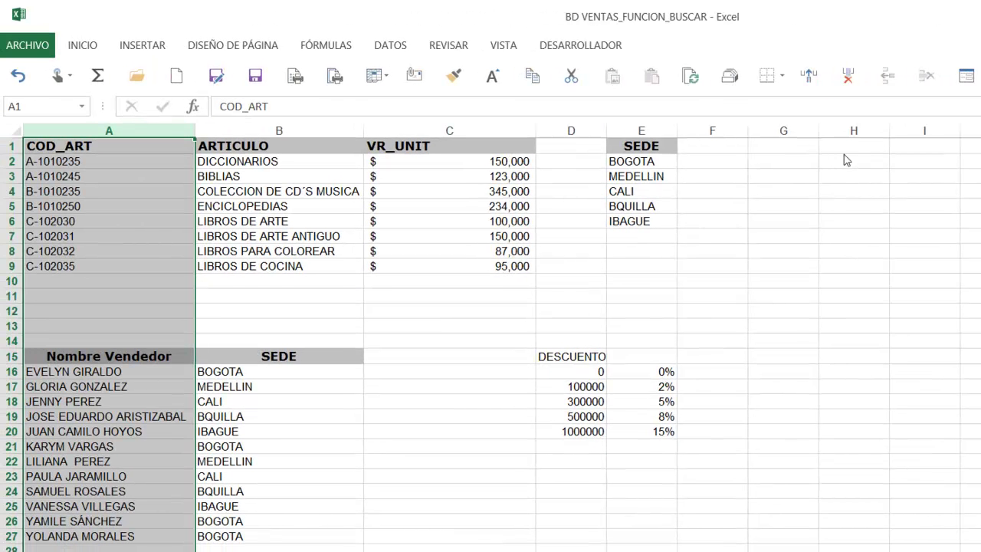
- Define the name PRUEBA for the empty cells H1:H4 on the VARIABLES sheet
{"action": "left_click", "coordinate": [421, 194]}
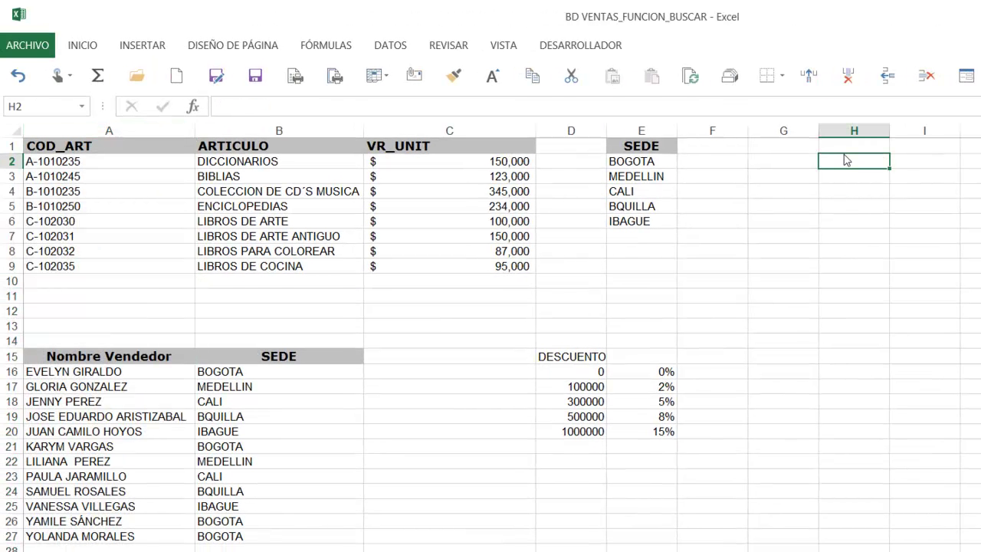
{"action": "key", "text": "Up"}
{"action": "key", "text": "shift+Down"}
{"action": "key", "text": "shift+Down"}
{"action": "key", "text": "shift+Down"}
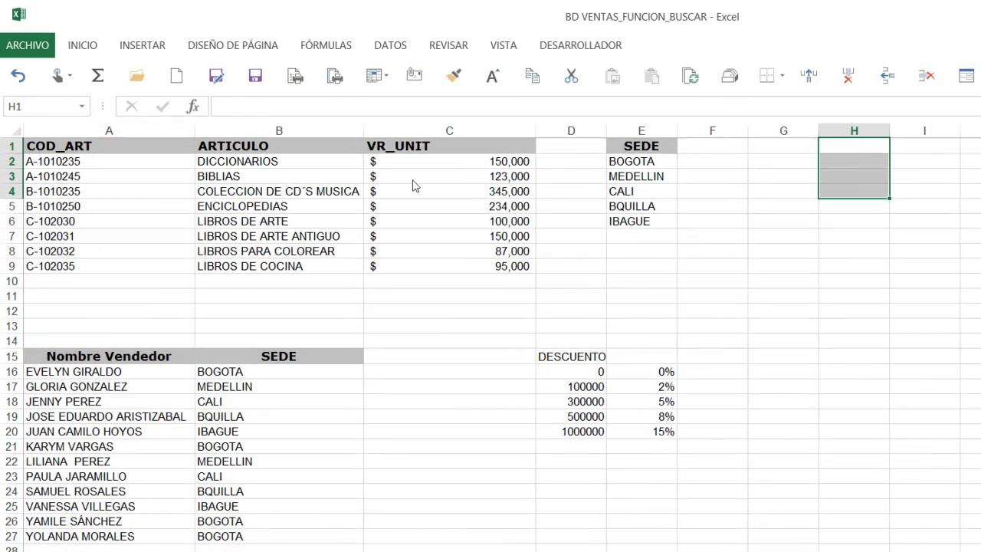
{"action": "left_click", "coordinate": [42, 113]}
{"action": "type", "text": "PRUEBA"}
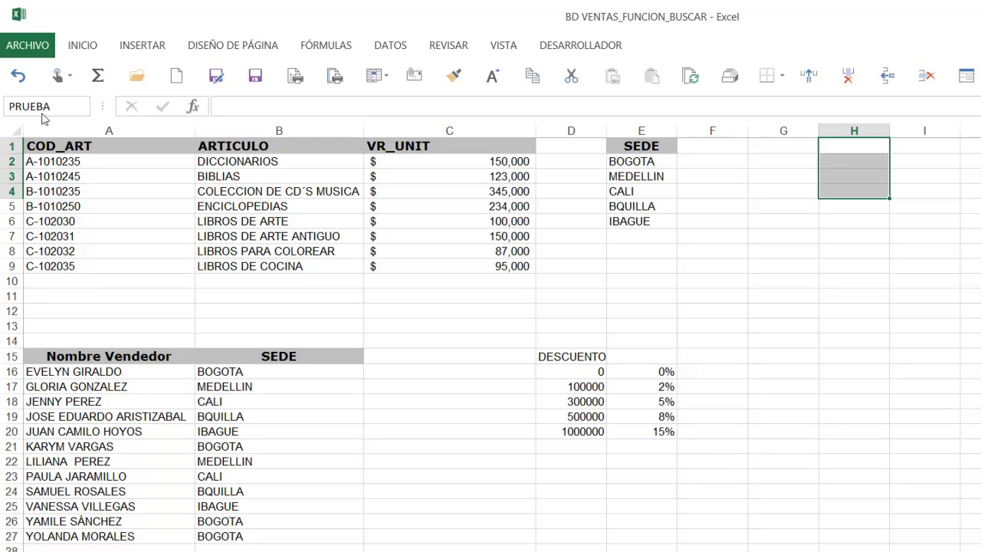
{"action": "key", "text": "Return"}
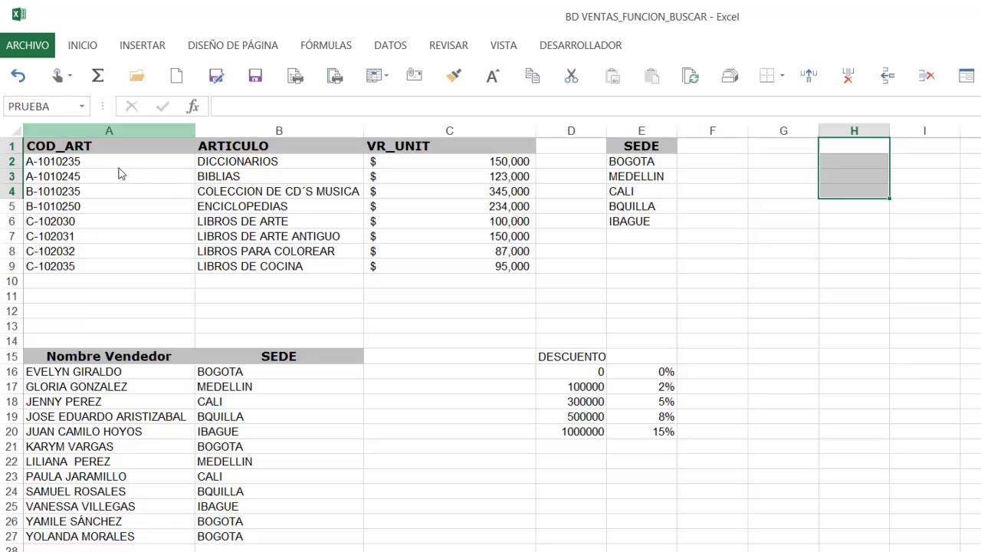
- Deselect the range and go back to it through its name PRUEBA
{"action": "left_click", "coordinate": [99, 276]}
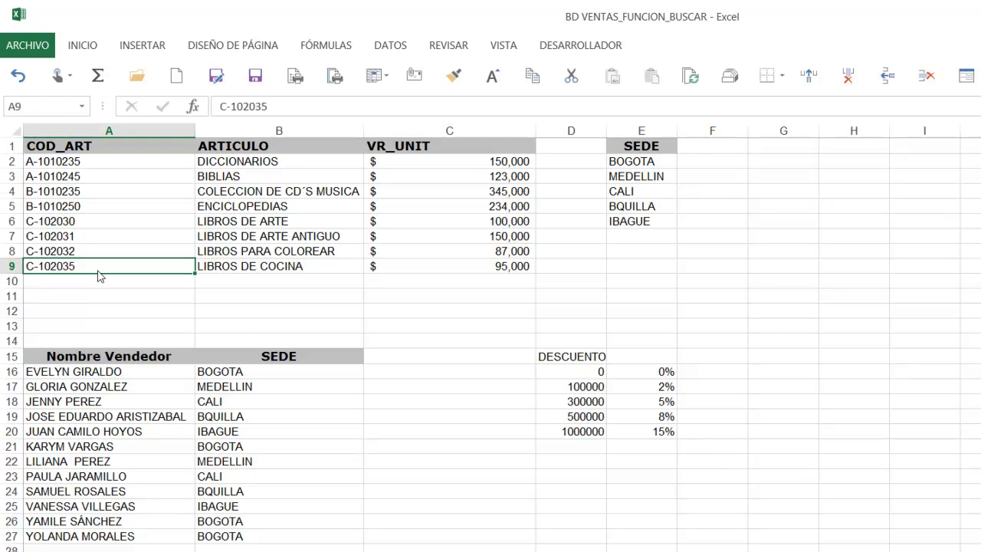
{"action": "left_click", "coordinate": [80, 113]}
{"action": "left_click", "coordinate": [80, 114]}
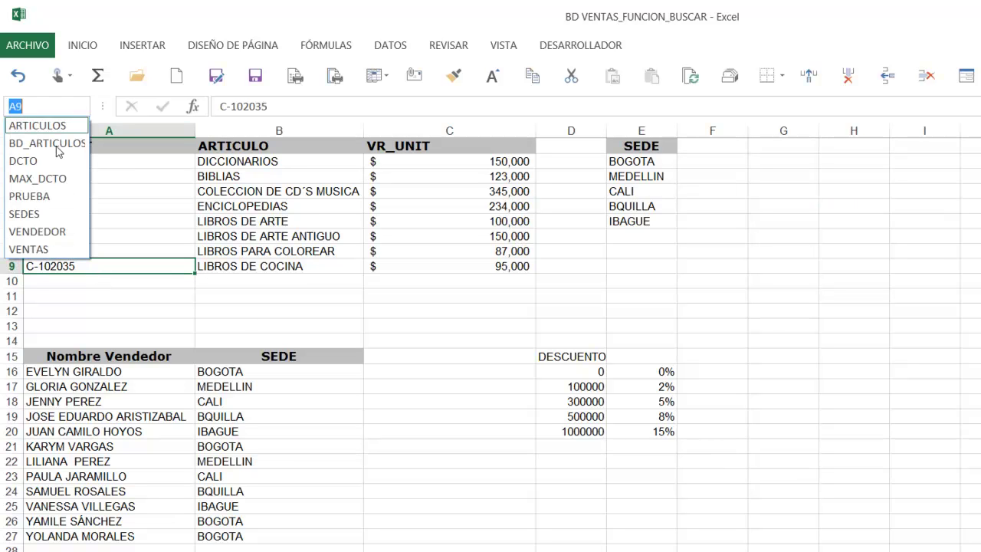
{"action": "left_click", "coordinate": [45, 202]}
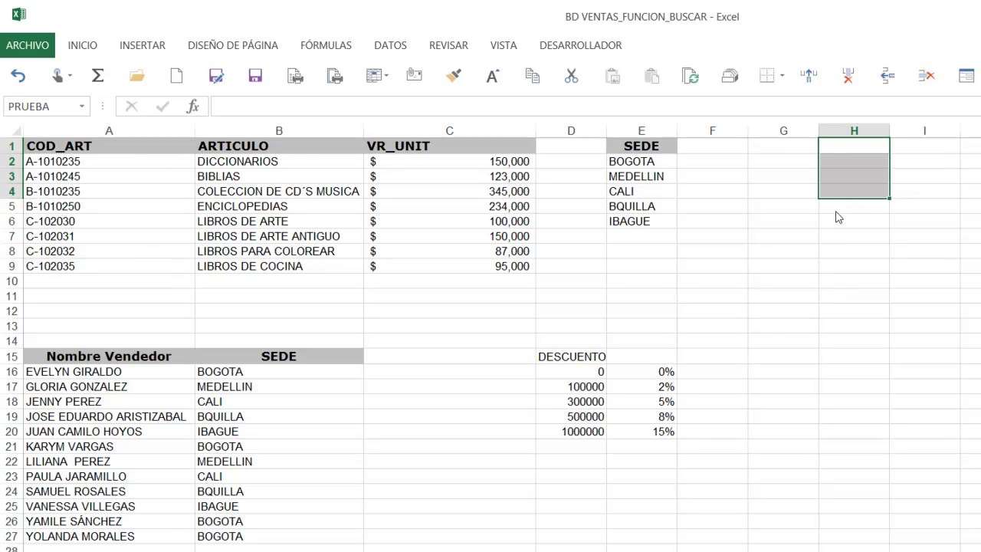
- Open the Name Manager and review the edit settings of the name PRUEBA
{"action": "left_click", "coordinate": [322, 46]}
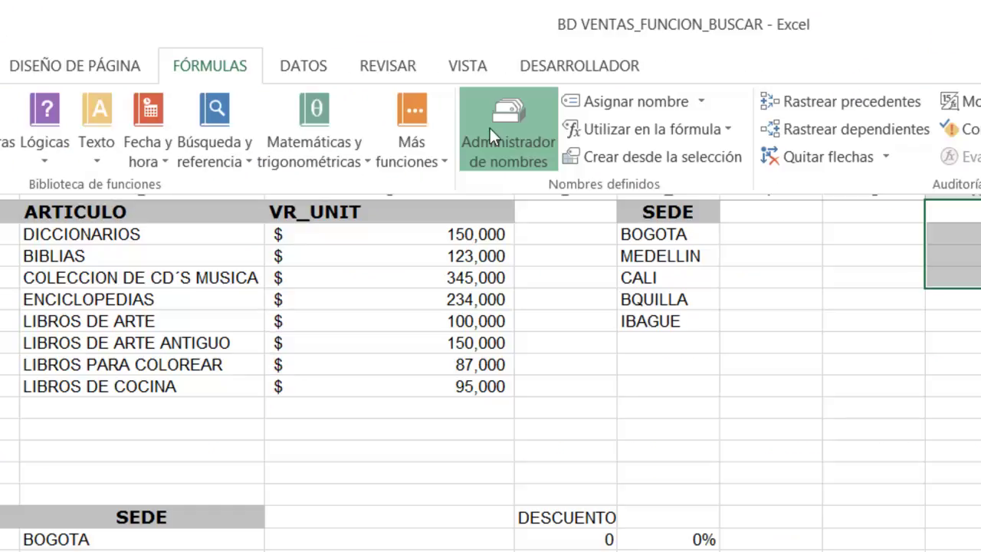
{"action": "left_click", "coordinate": [490, 128]}
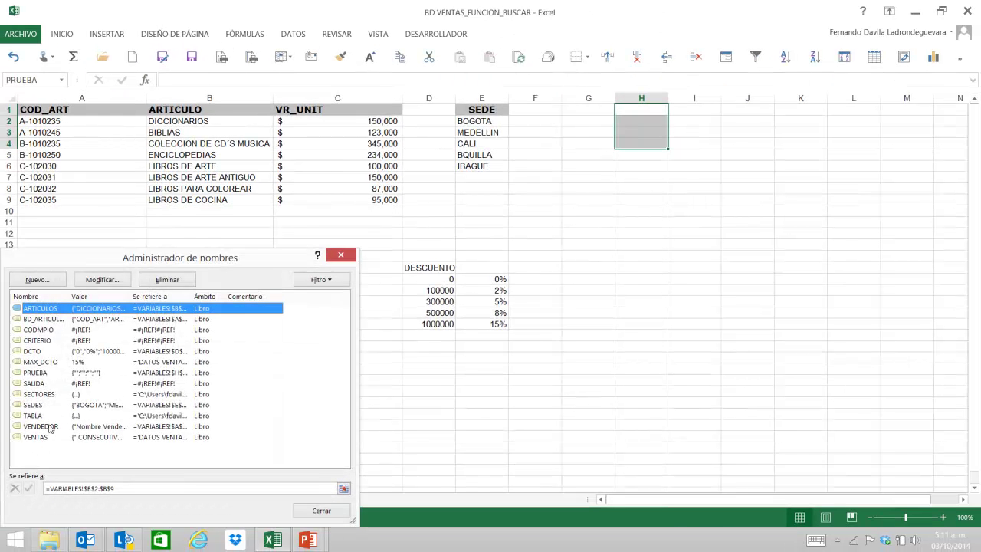
{"action": "left_click", "coordinate": [45, 374]}
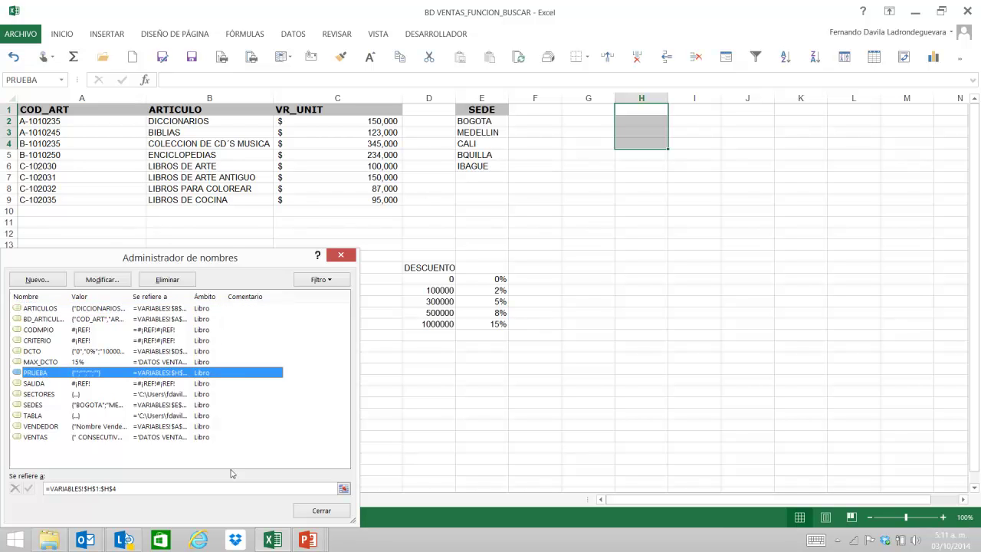
{"action": "left_click", "coordinate": [97, 280]}
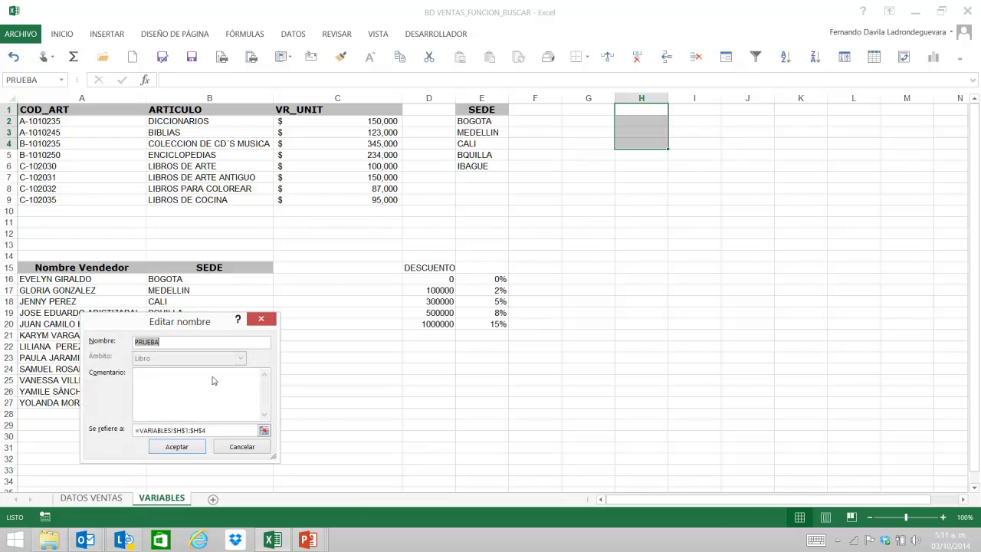
{"action": "left_click", "coordinate": [177, 447]}
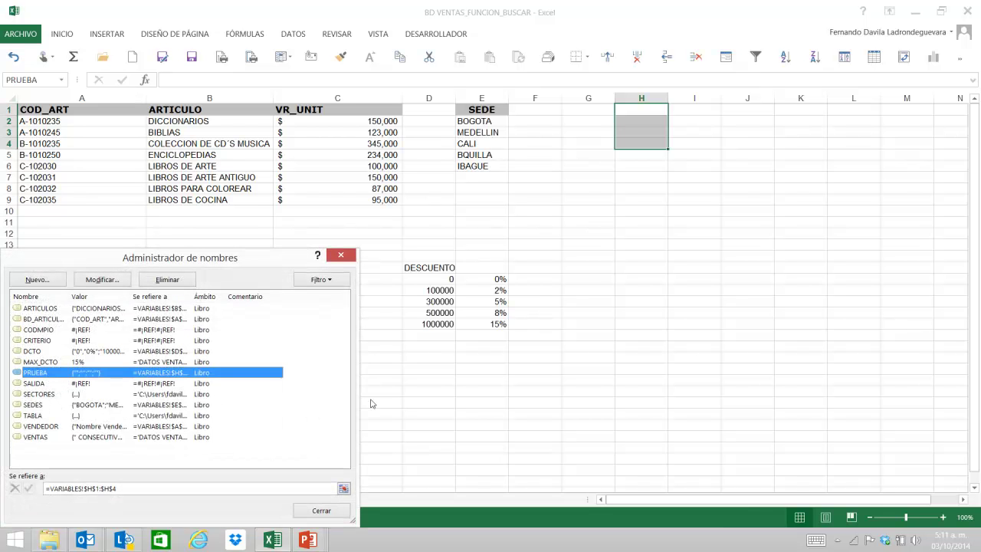
- Extend the reference of the name PRUEBA to =VARIABLES!$H$1:$H$8, then close the Name Manager and save the change
{"action": "left_click", "coordinate": [344, 488]}
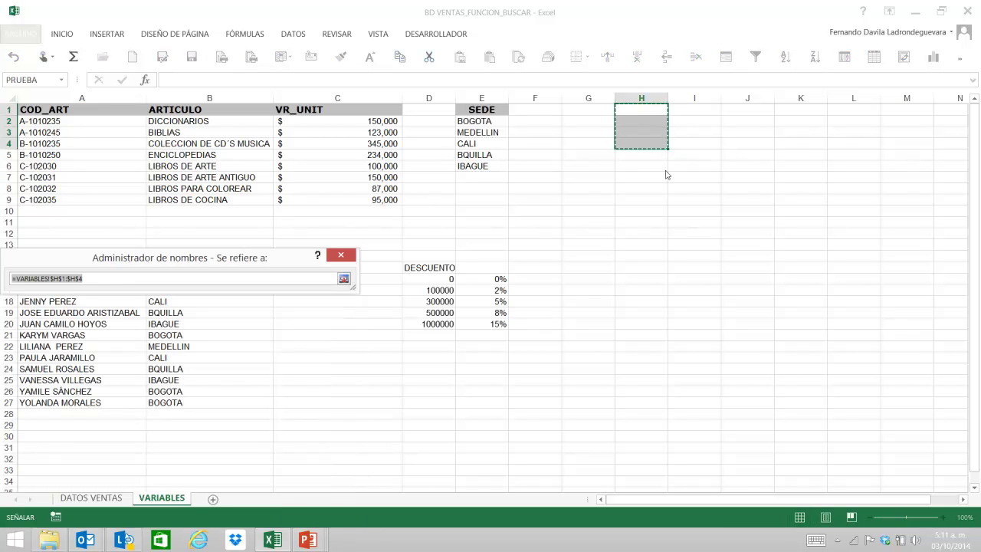
{"action": "key", "text": "shift+Down"}
{"action": "key", "text": "shift+Down"}
{"action": "key", "text": "shift+Down"}
{"action": "key", "text": "shift+Down"}
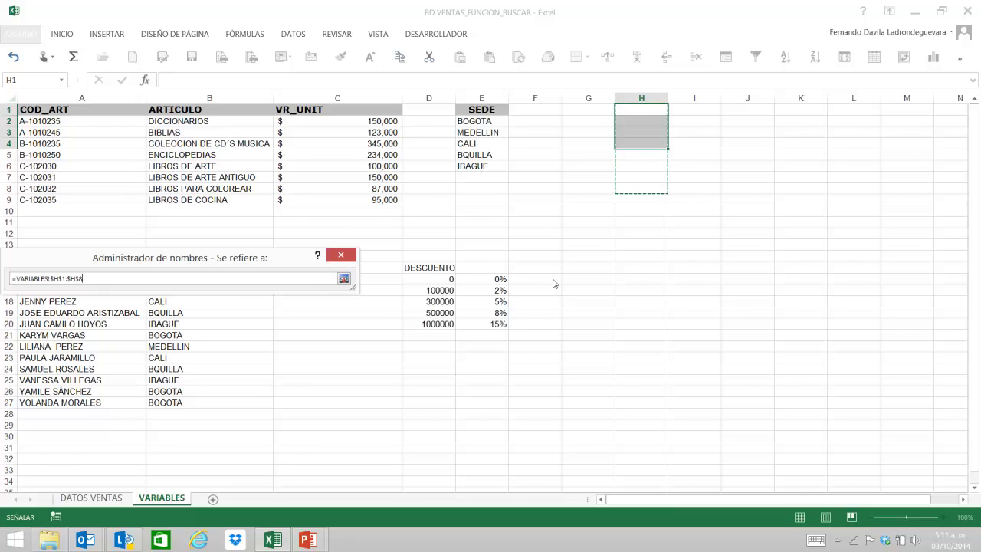
{"action": "left_click", "coordinate": [344, 278]}
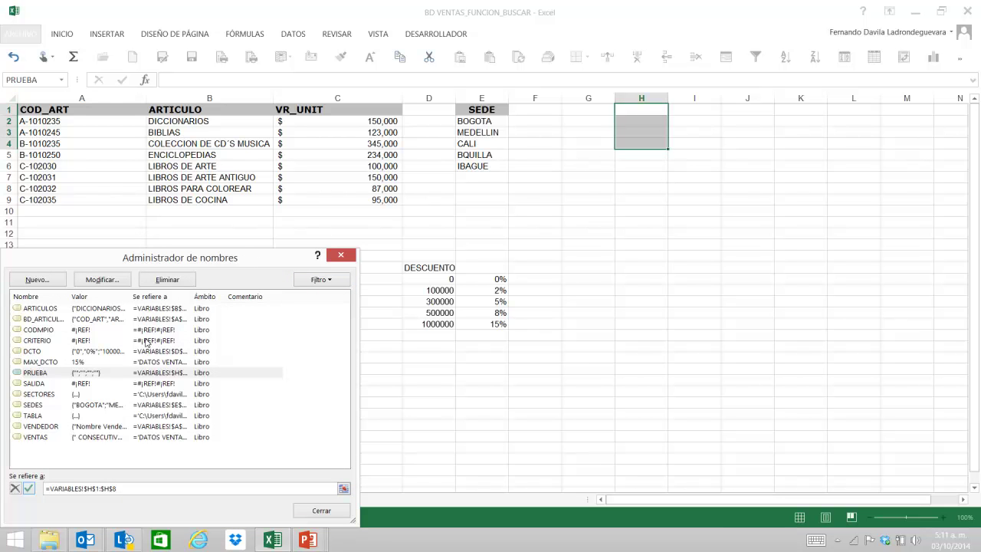
{"action": "left_click", "coordinate": [319, 512]}
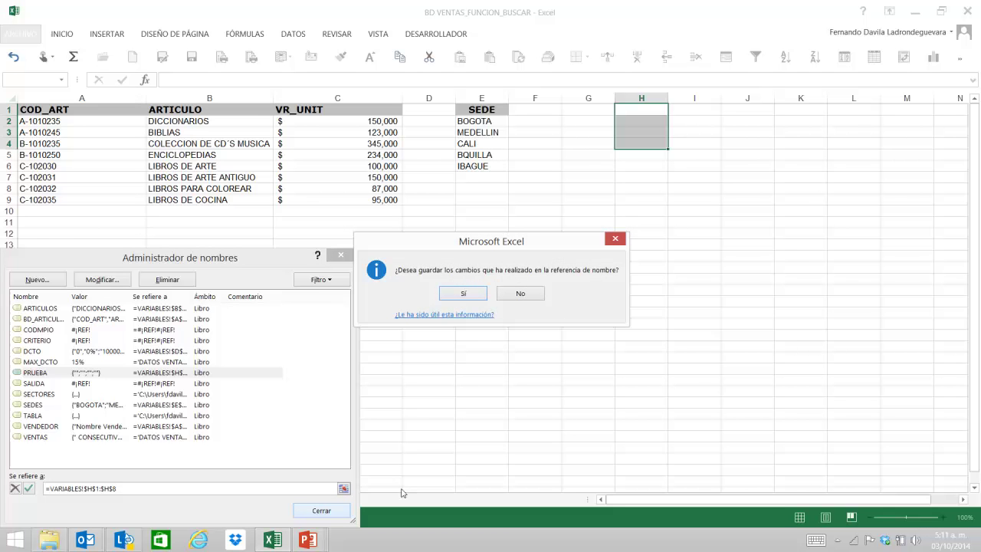
{"action": "left_click", "coordinate": [462, 298]}
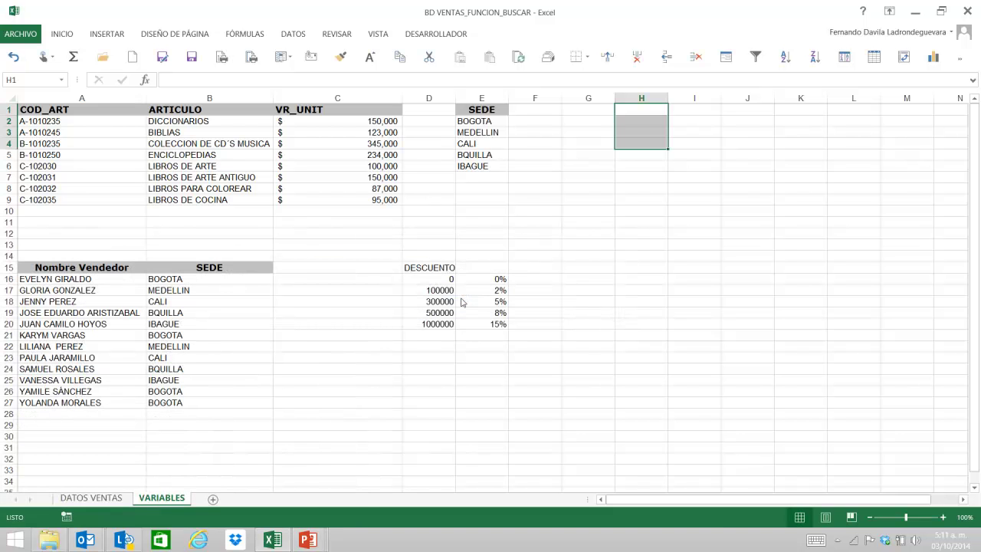
- Go to the named ranges BD_ARTICULOS, DCTO and VENDEDOR one after another to check the cells they cover
{"action": "left_click", "coordinate": [61, 80]}
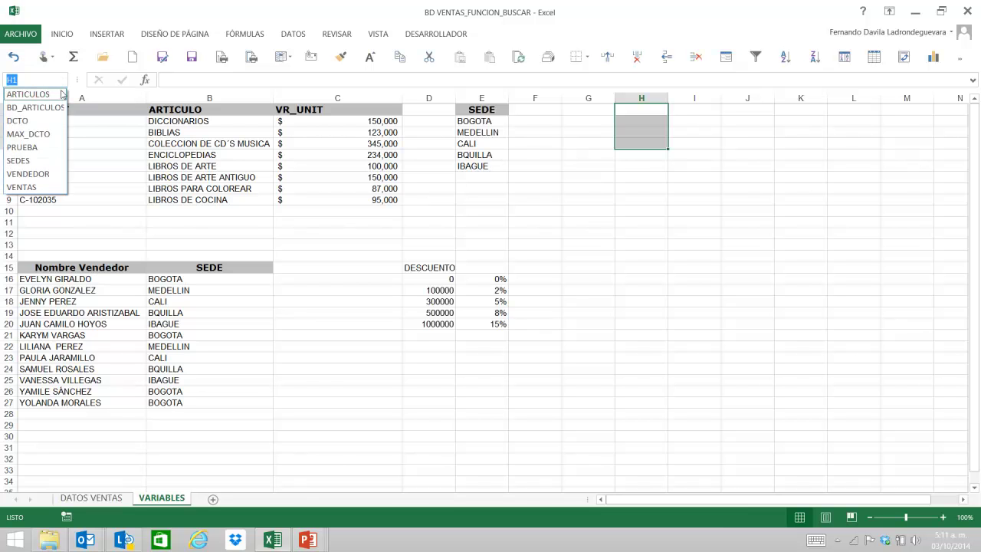
{"action": "left_click", "coordinate": [61, 108]}
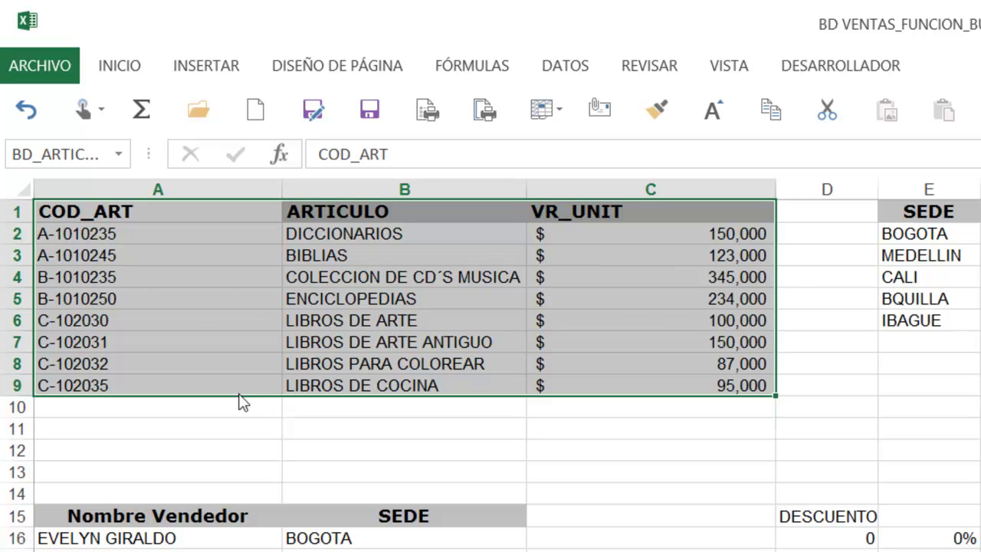
{"action": "left_click", "coordinate": [119, 154]}
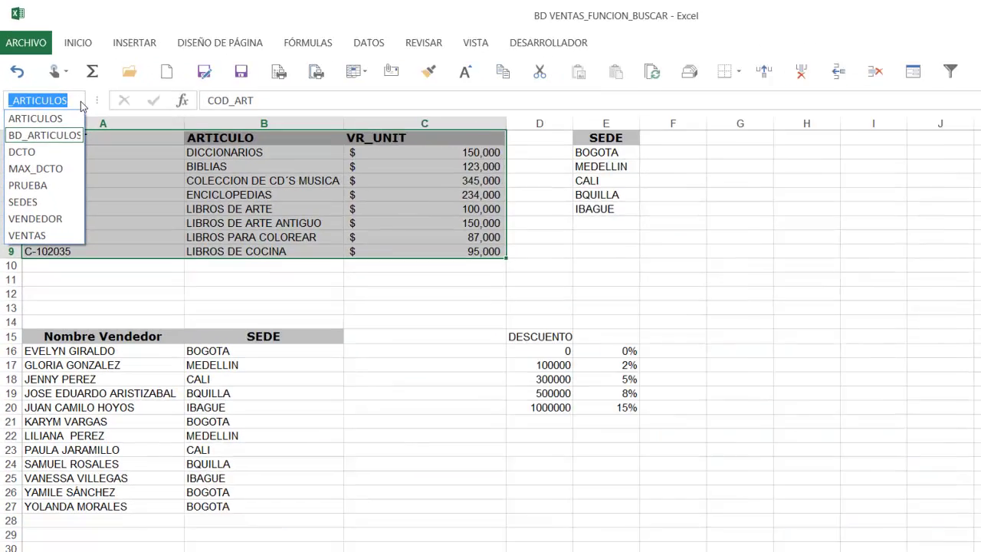
{"action": "left_click", "coordinate": [69, 152]}
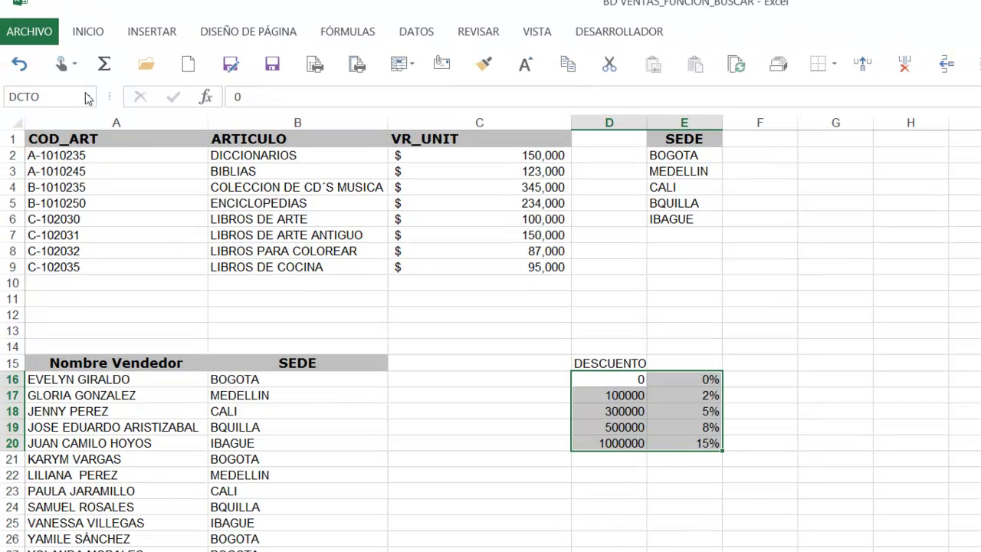
{"action": "left_click", "coordinate": [51, 73]}
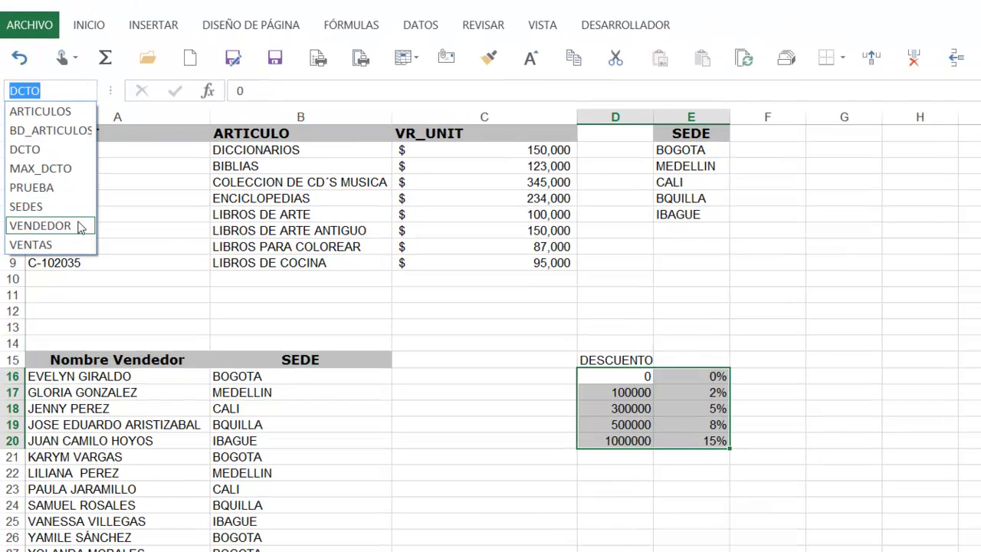
{"action": "left_click", "coordinate": [79, 229]}
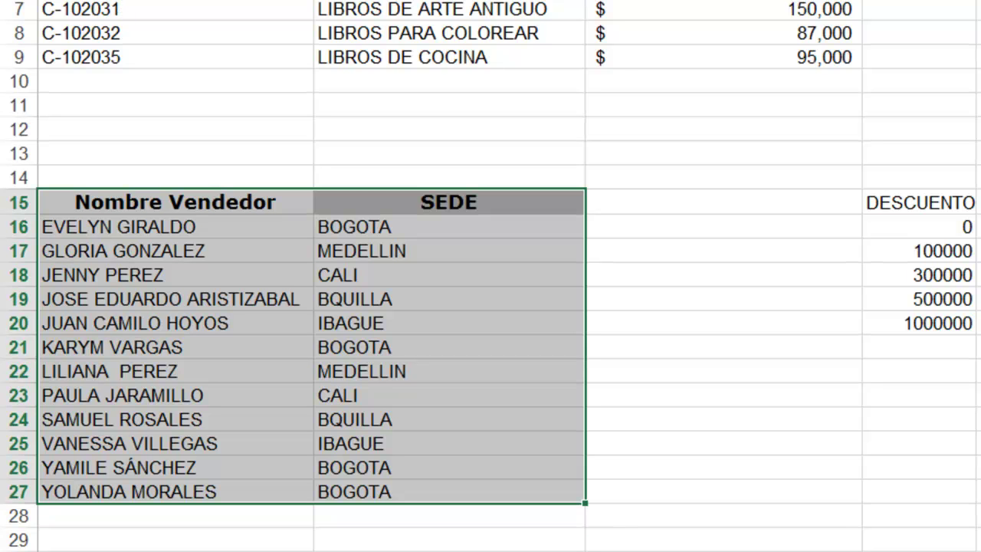
- Go to the named ranges VENTAS and MAX_DCTO on the DATOS VENTAS sheet to check the cells they cover
{"action": "left_click", "coordinate": [137, 1]}
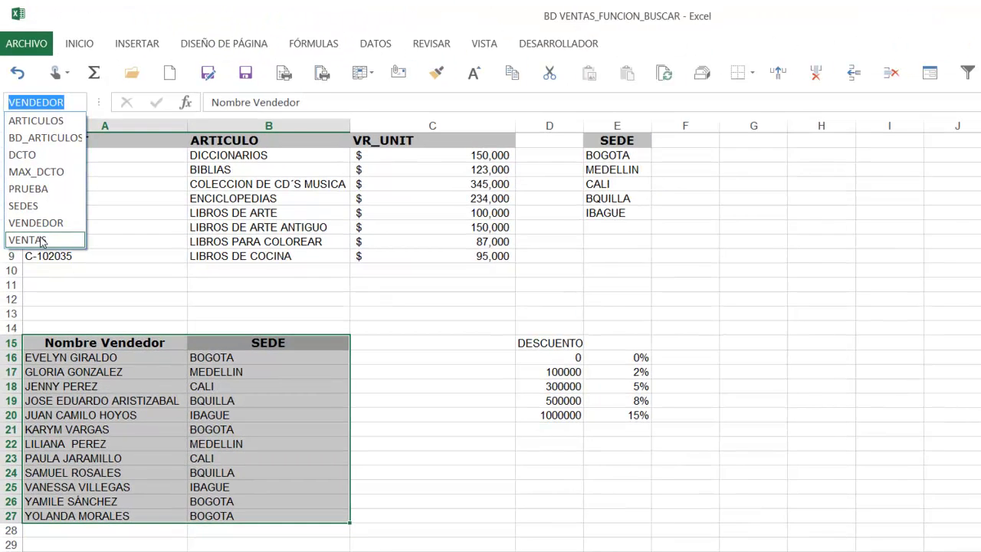
{"action": "left_click", "coordinate": [43, 242]}
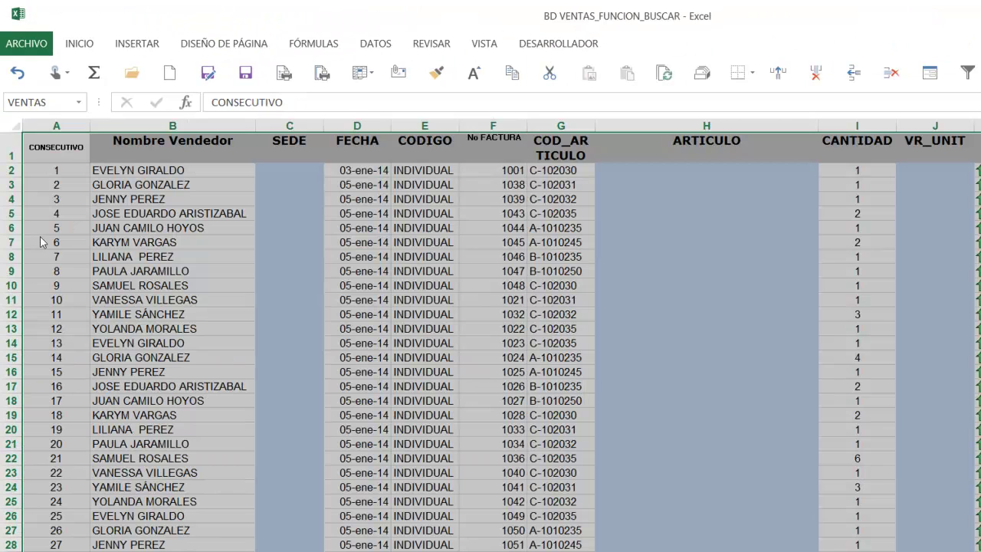
{"action": "left_click", "coordinate": [79, 102]}
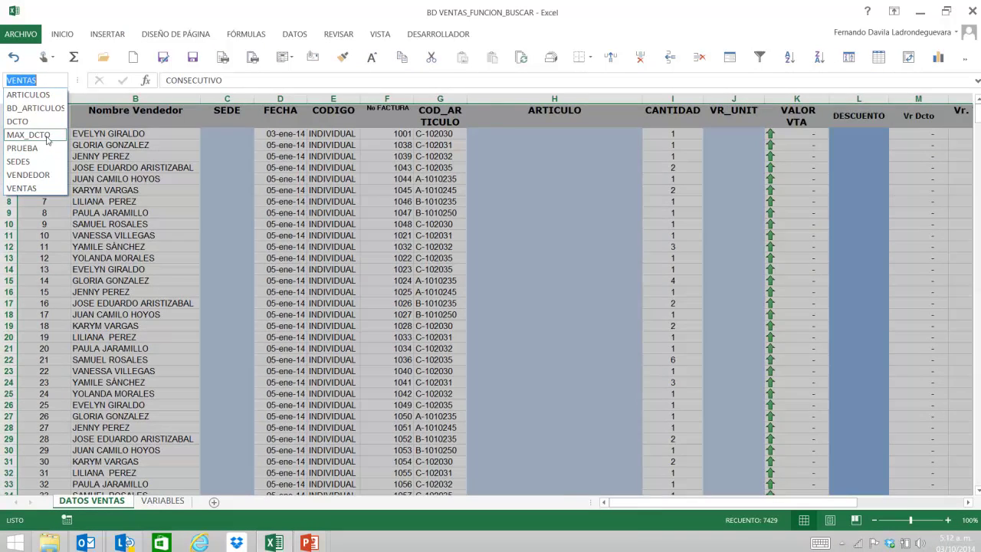
{"action": "left_click", "coordinate": [48, 135]}
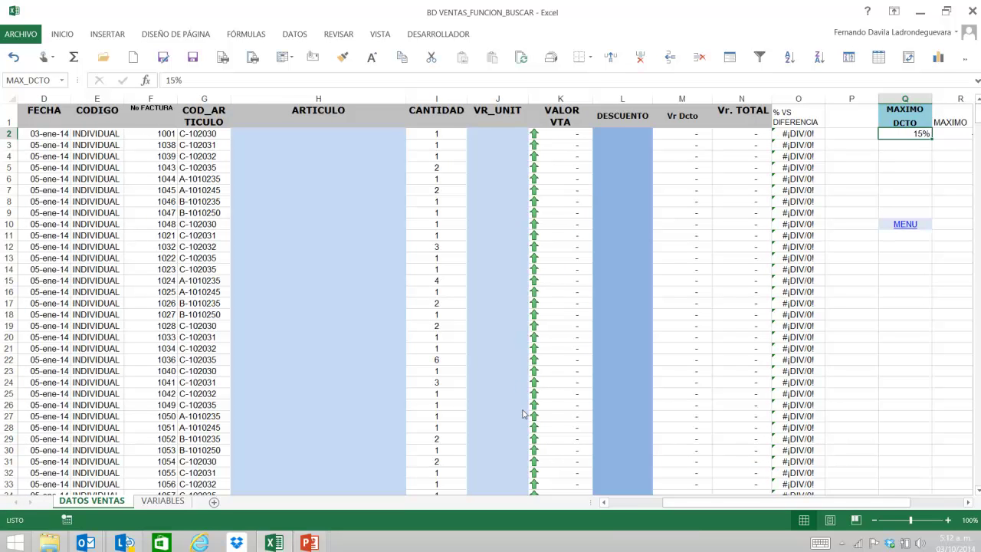
{"action": "left_click", "coordinate": [618, 507]}
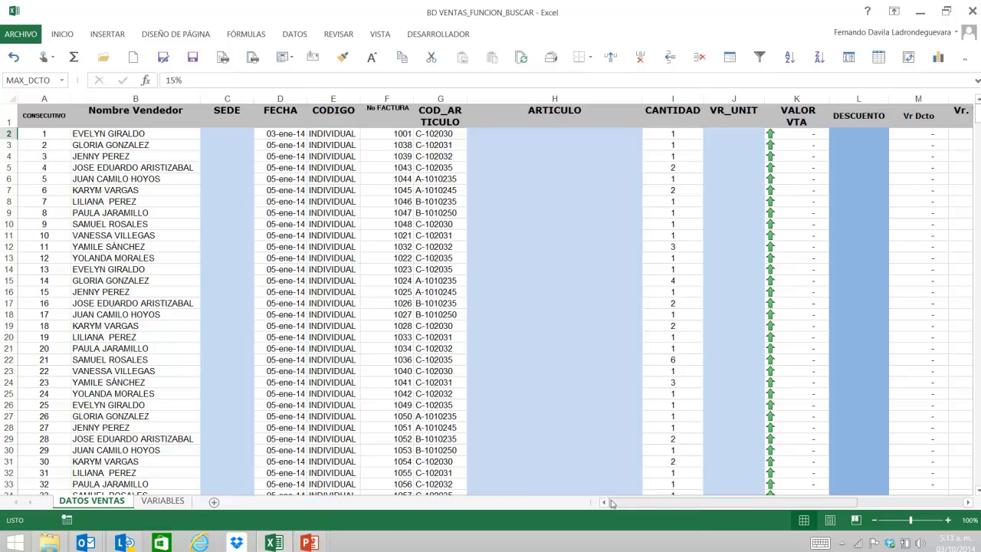
- Start a BUSCARV formula in SEDE cell C2 that looks up B2 in the named range VENDEDOR
{"action": "left_click", "coordinate": [223, 136]}
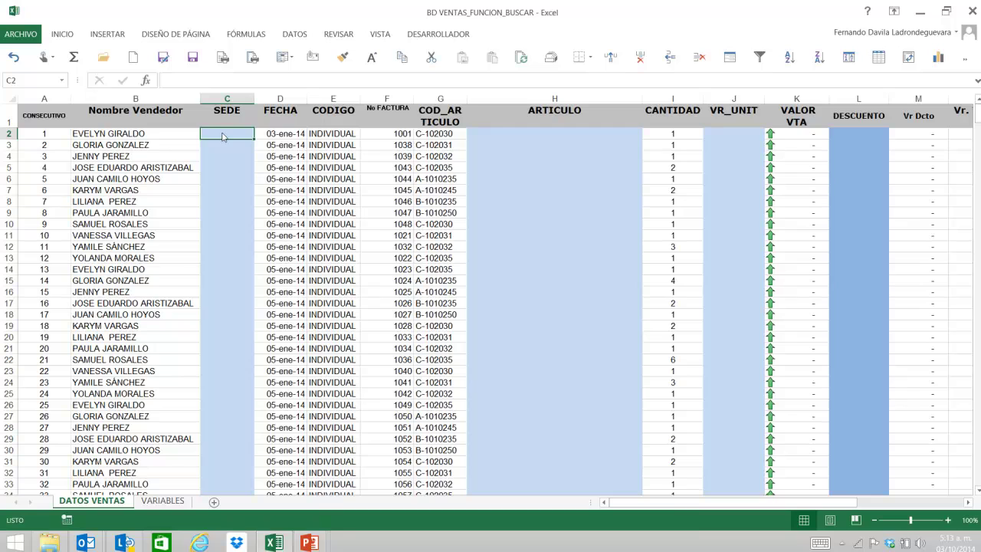
{"action": "key", "text": "Left"}
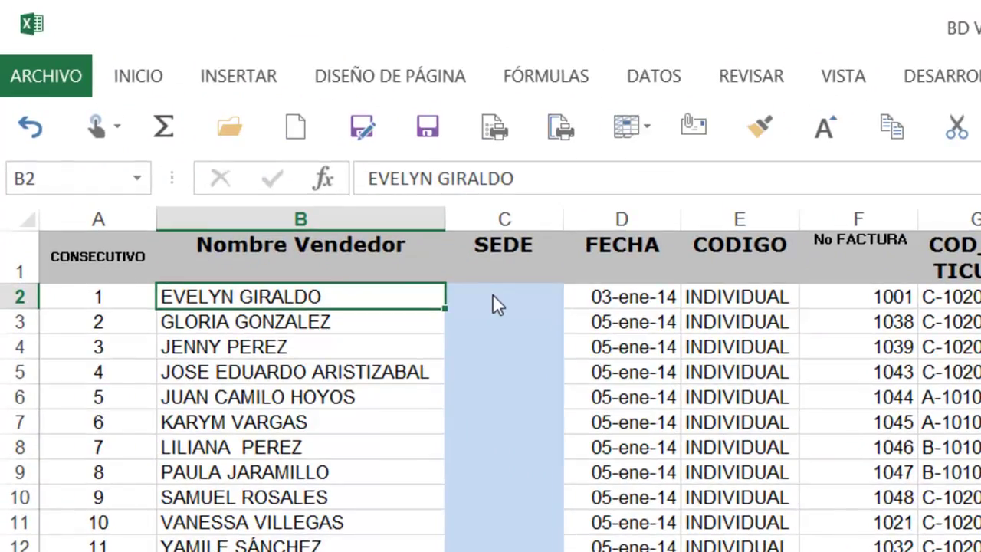
{"action": "left_click", "coordinate": [493, 295]}
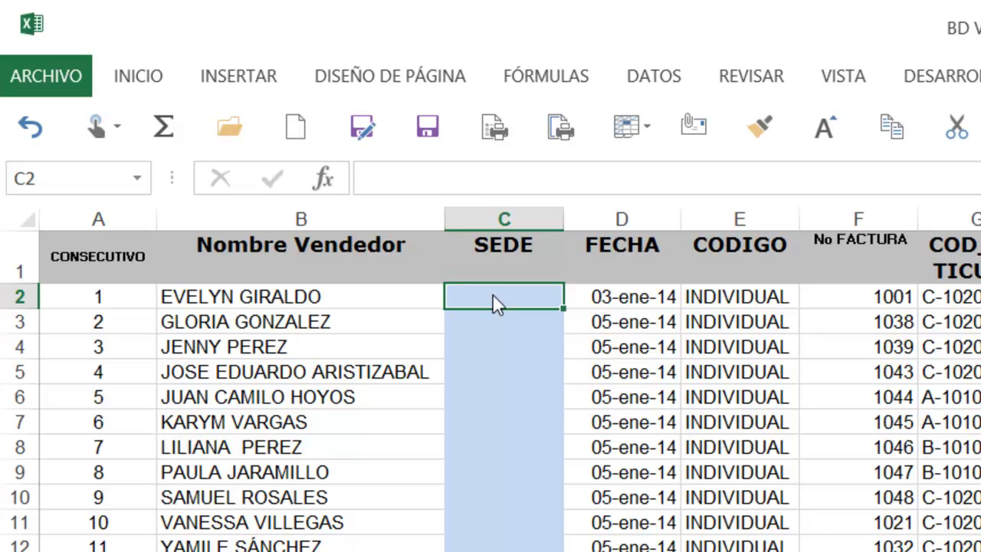
{"action": "key", "text": "Left"}
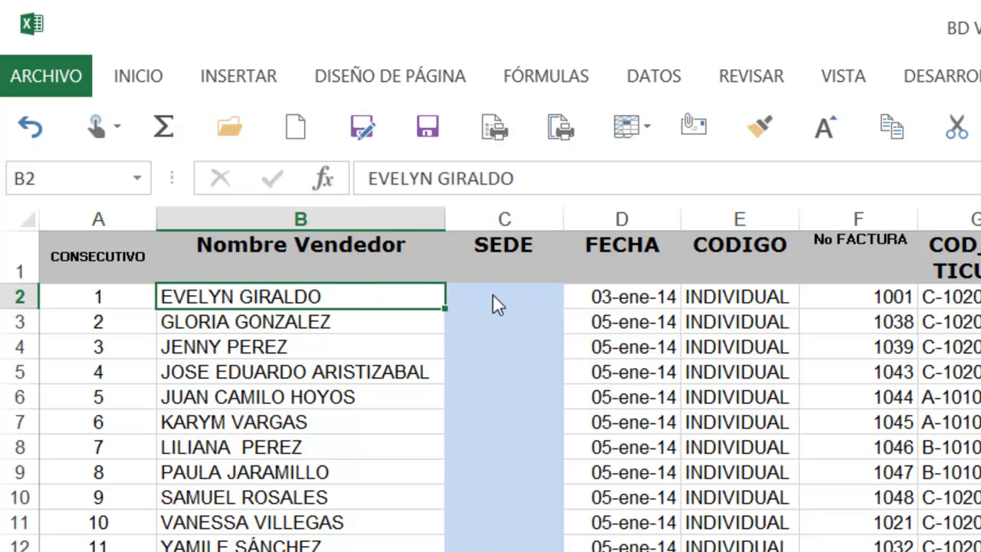
{"action": "key", "text": "Right"}
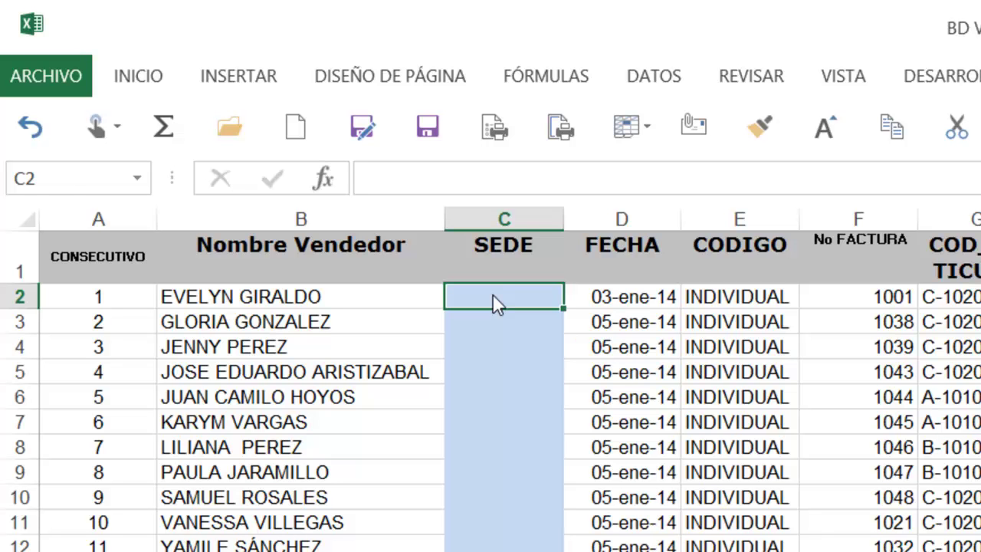
{"action": "type", "text": "=BUS"}
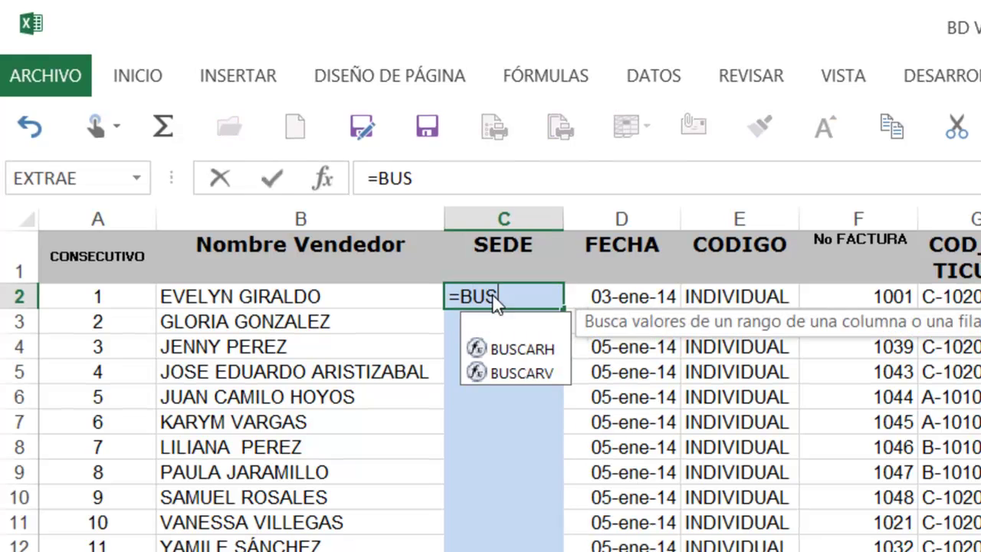
{"action": "type", "text": "CARV("}
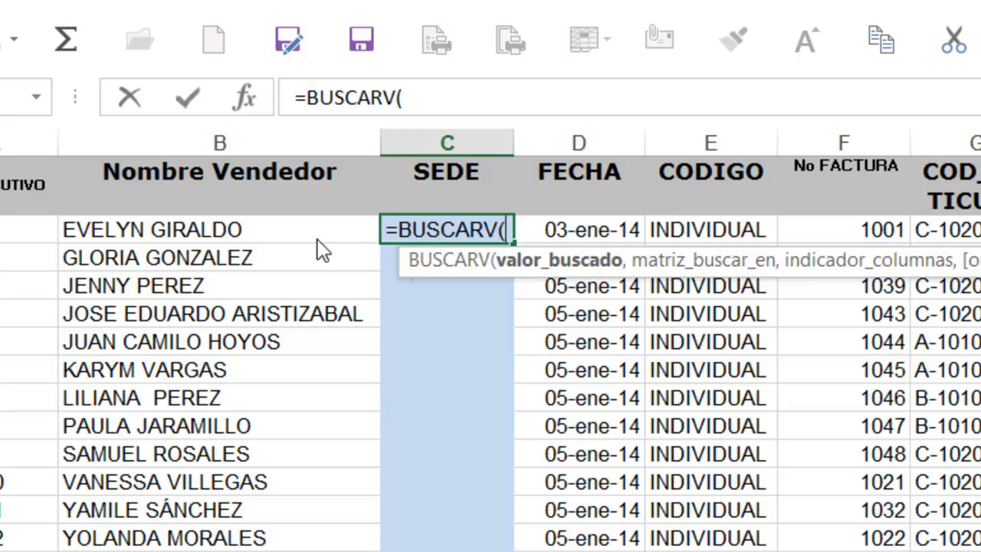
{"action": "left_click", "coordinate": [291, 236]}
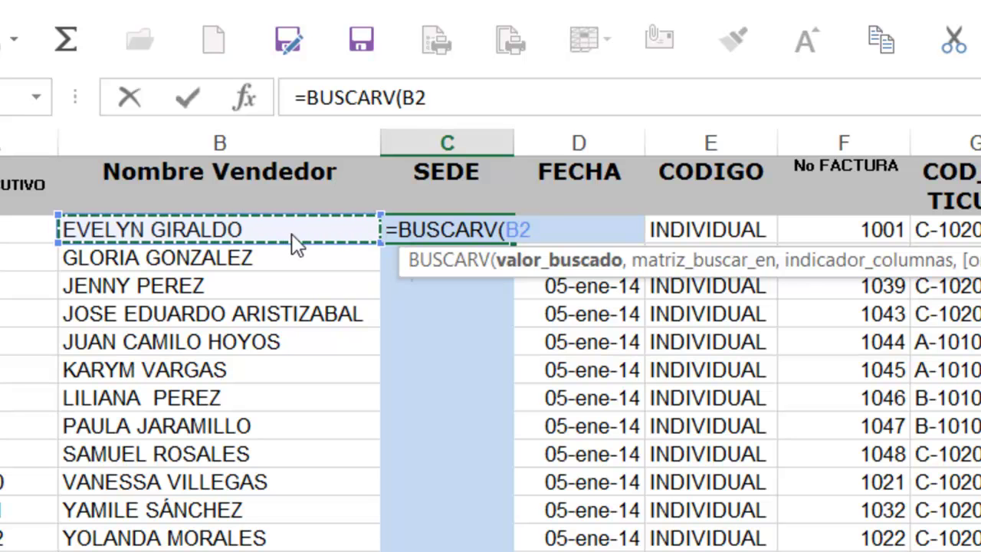
{"action": "type", "text": ","}
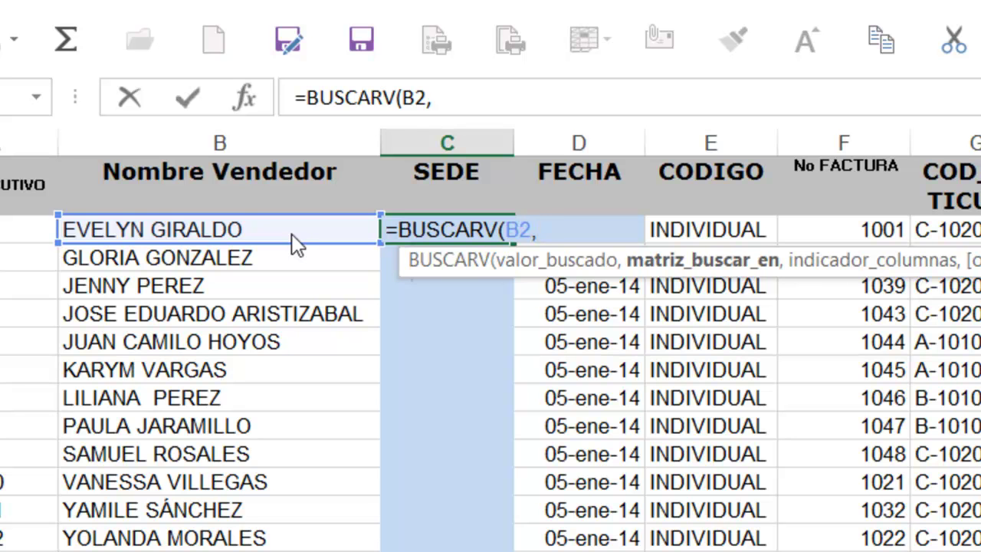
{"action": "type", "text": "VEN"}
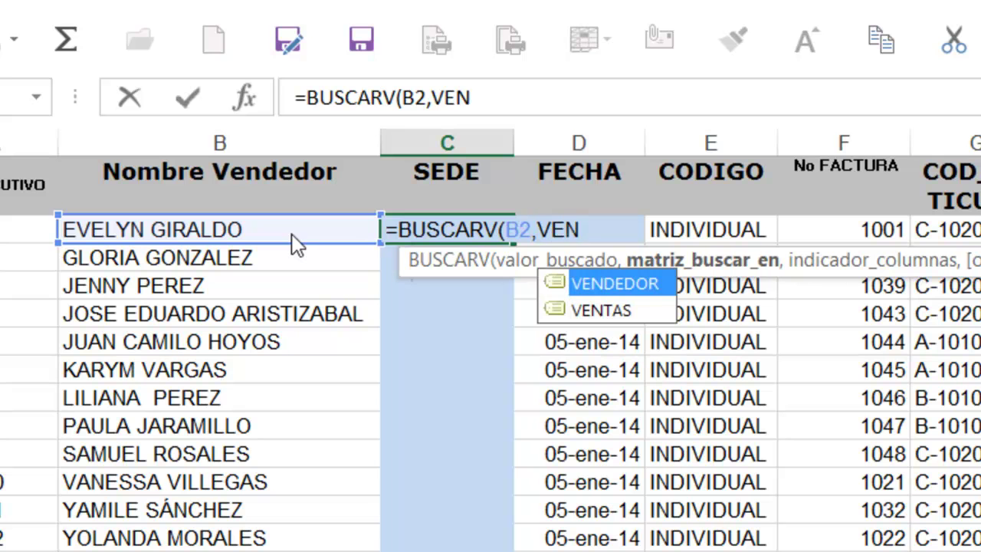
{"action": "double_click", "coordinate": [622, 285]}
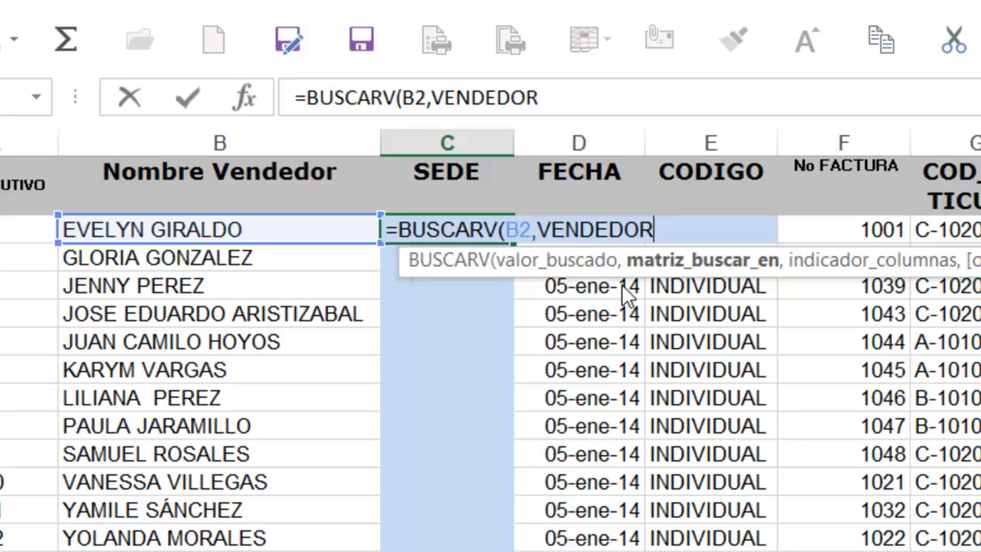
- Complete the C2 formula with column index 2 and exact match FALSO, giving =BUSCARV(B2,VENDEDOR,2,FALSO)
{"action": "type", "text": ","}
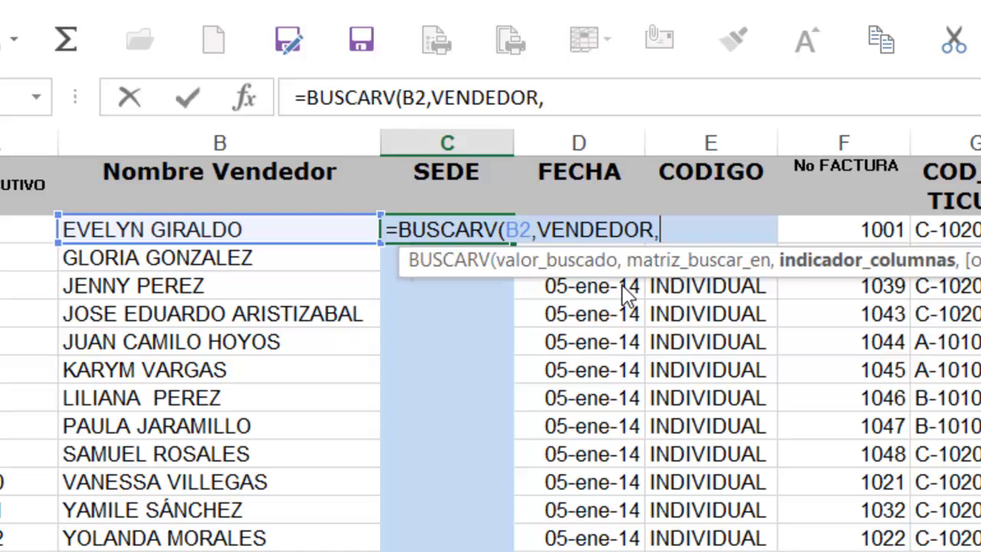
{"action": "type", "text": "2,"}
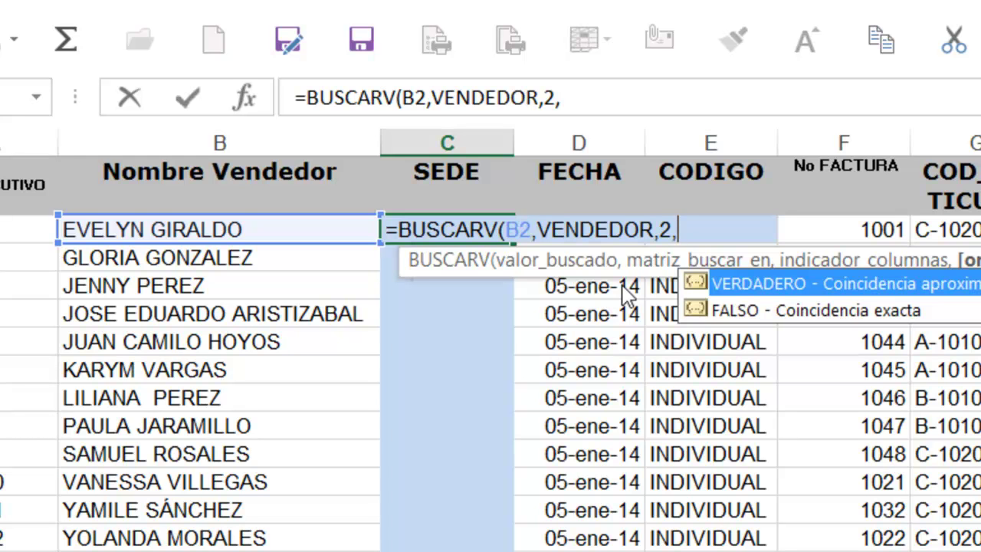
{"action": "type", "text": "FALSO"}
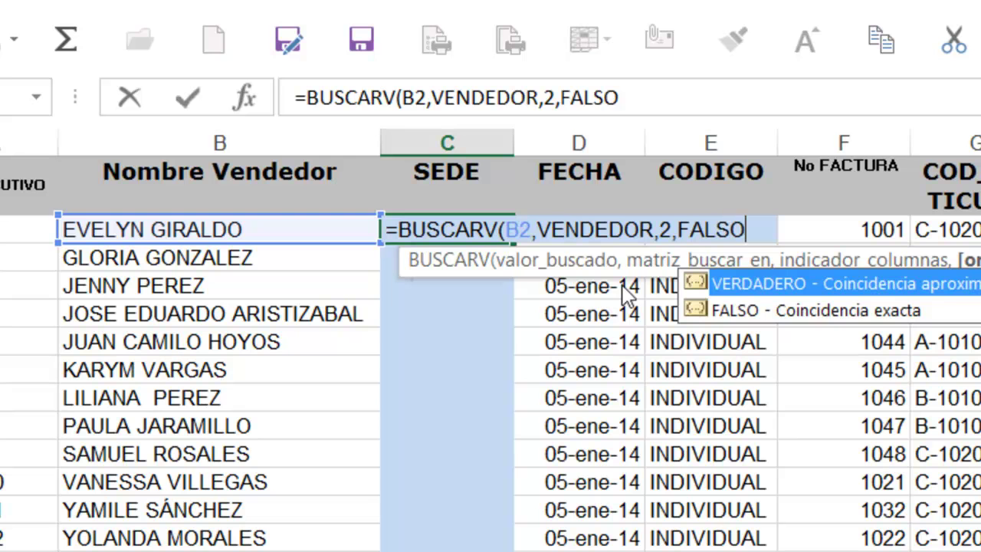
{"action": "type", "text": ")"}
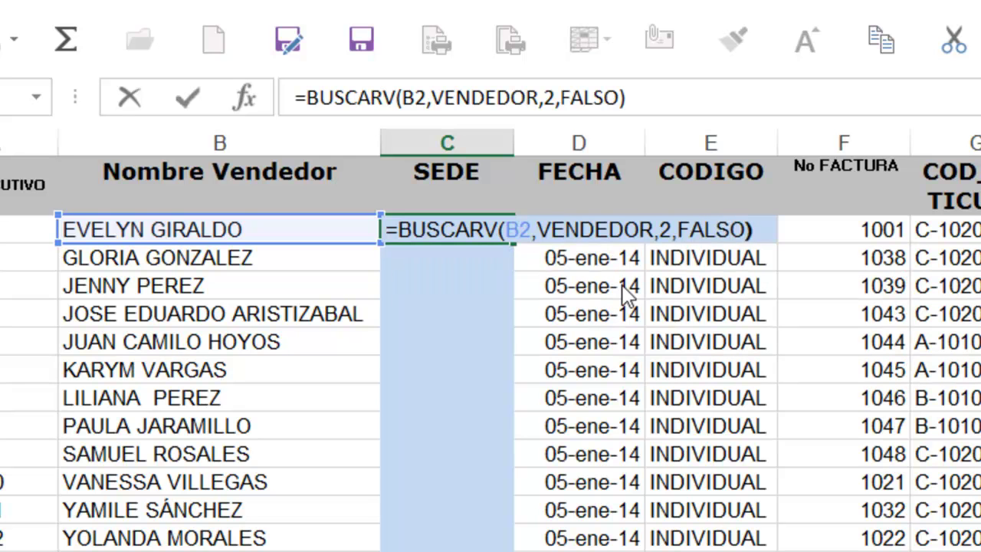
{"action": "key", "text": "Return"}
{"action": "key", "text": "Up"}
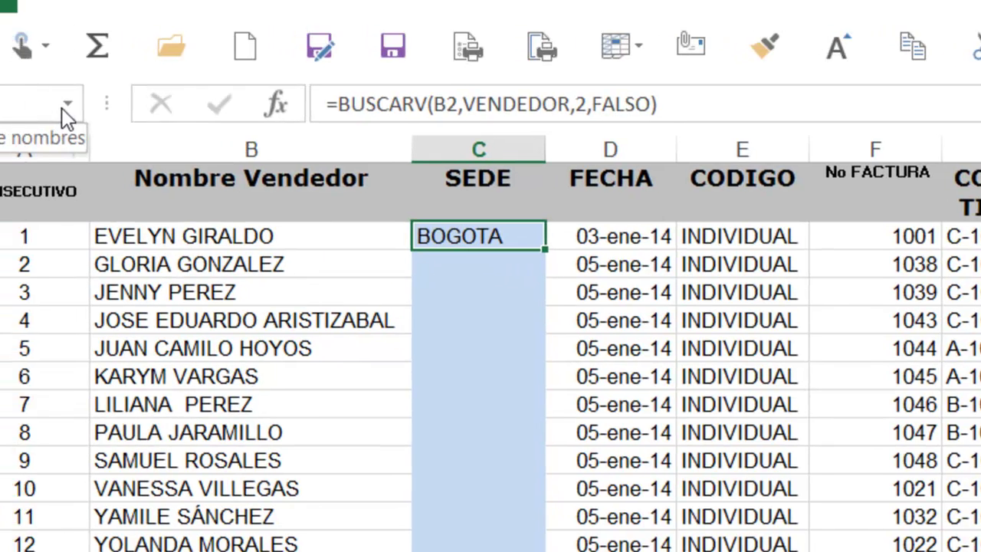
- Check the cells covered by the named range VENDEDOR and fill the C2 formula down the whole SEDE column
{"action": "left_click", "coordinate": [67, 105]}
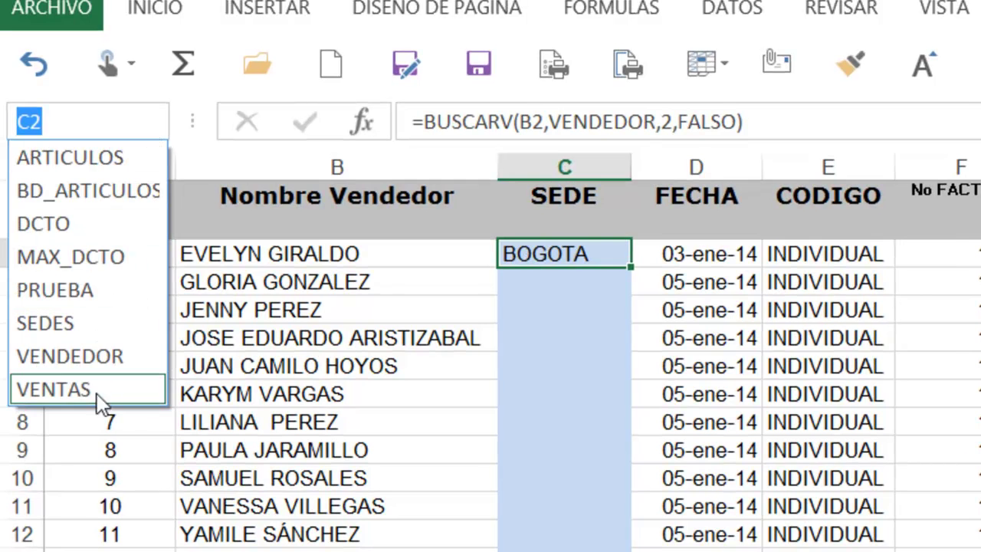
{"action": "left_click", "coordinate": [102, 357]}
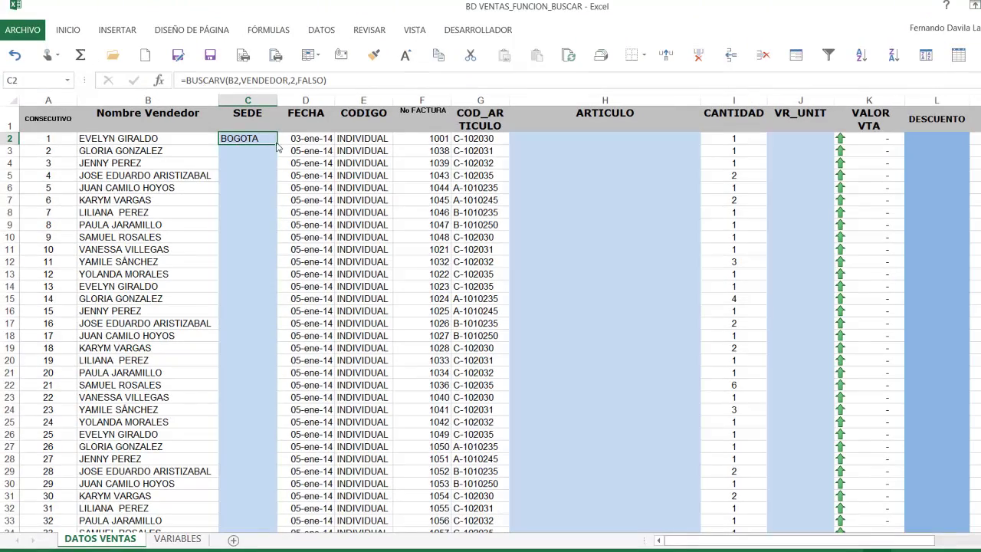
{"action": "double_click", "coordinate": [277, 144]}
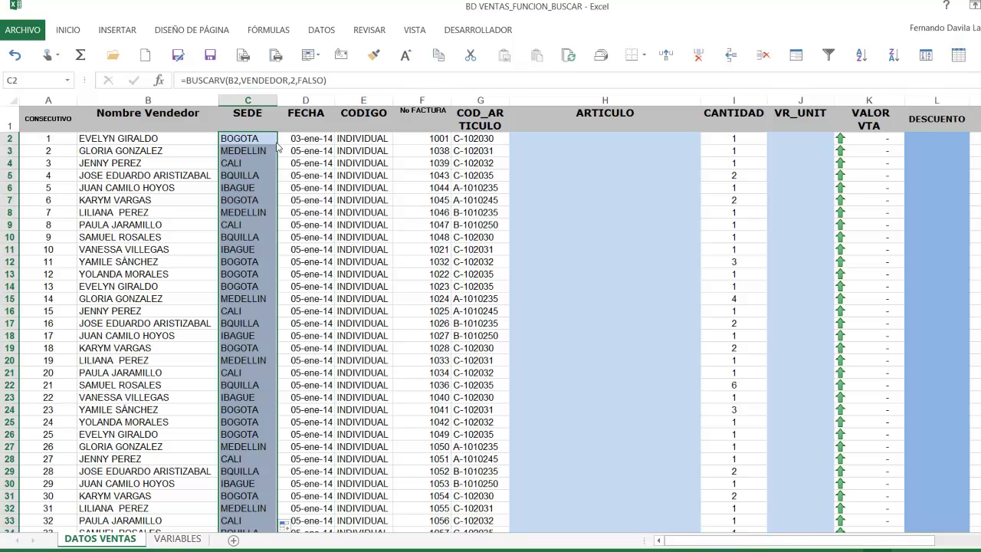
- Replace the salesperson's name in B5 with a different full name and check the SEDE lookup in C5
{"action": "left_click", "coordinate": [165, 181]}
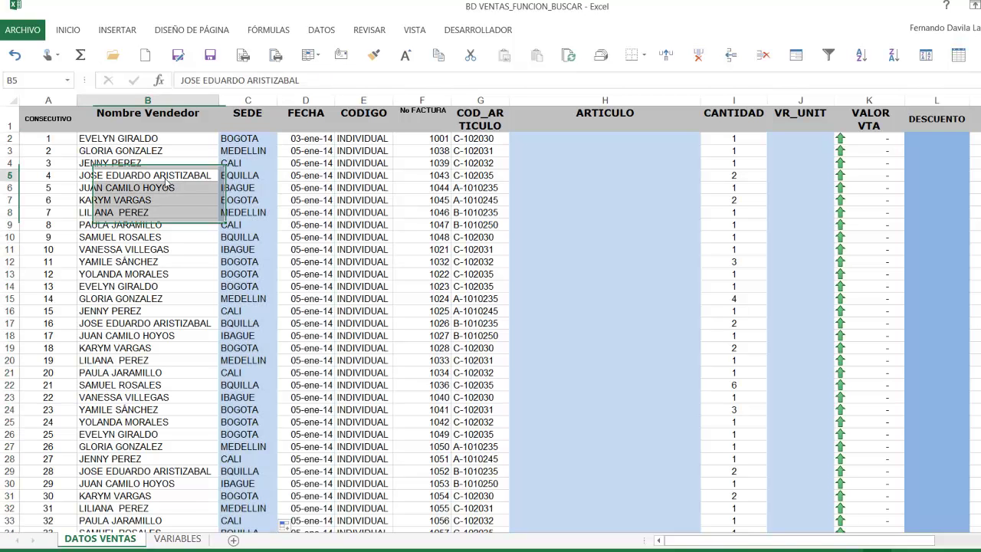
{"action": "type", "text": "PEDRO PERE"}
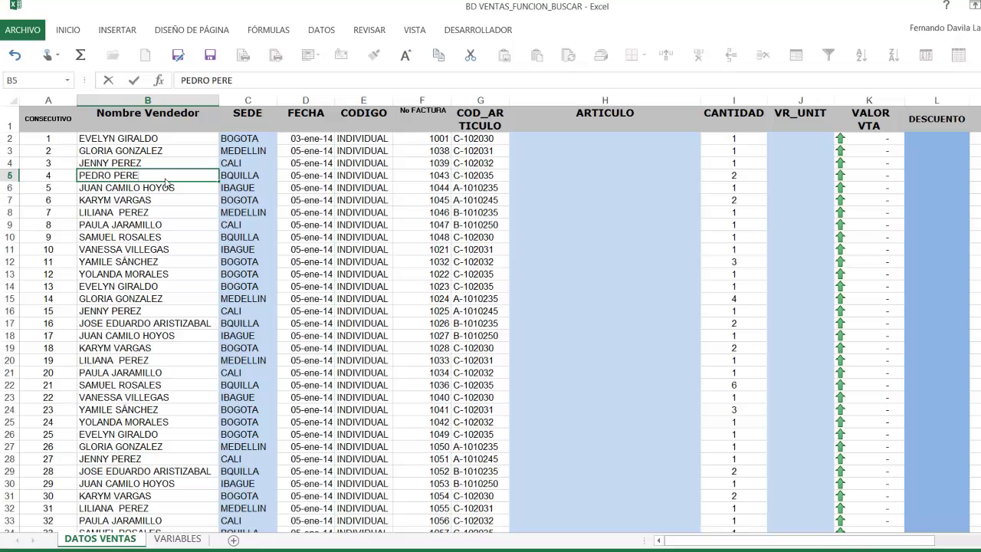
{"action": "type", "text": "Z"}
{"action": "key", "text": "Return"}
{"action": "key", "text": "Up"}
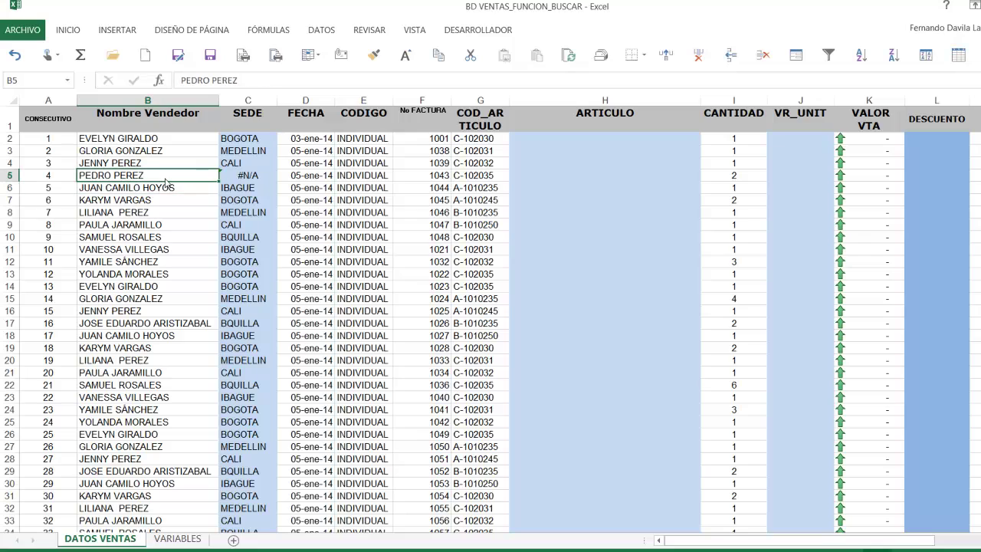
{"action": "key", "text": "Right"}
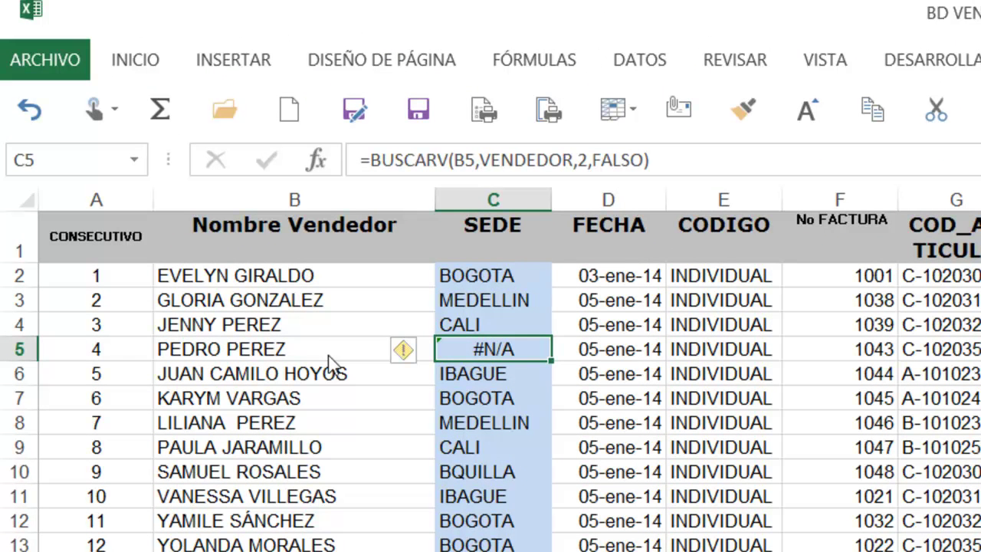
- Go to the first ARTICULO cell, H2, and examine the BD_ARTICULOS table on the VARIABLES sheet for the article lookup
{"action": "key", "text": "Up"}
{"action": "key", "text": "Up"}
{"action": "key", "text": "Up"}
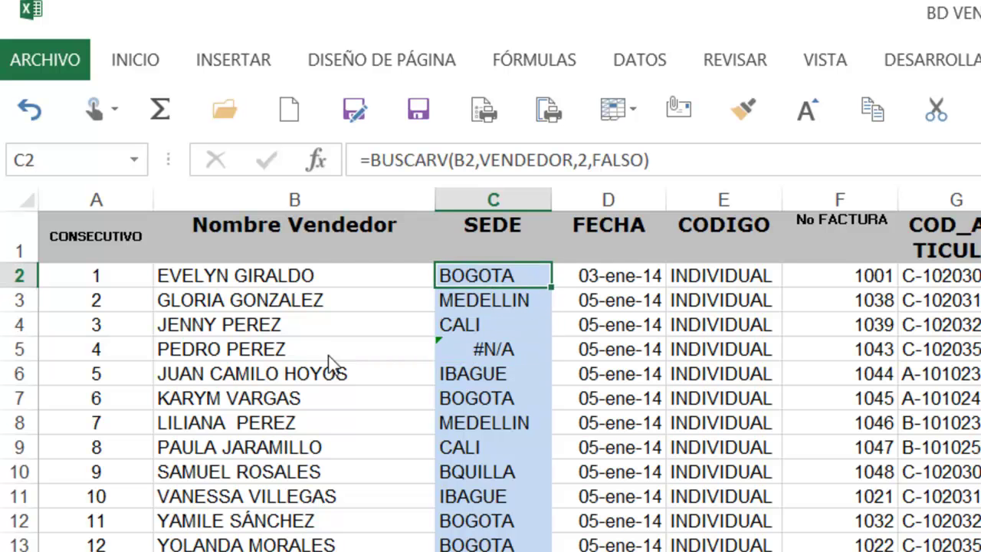
{"action": "key", "text": "Right"}
{"action": "key", "text": "Right"}
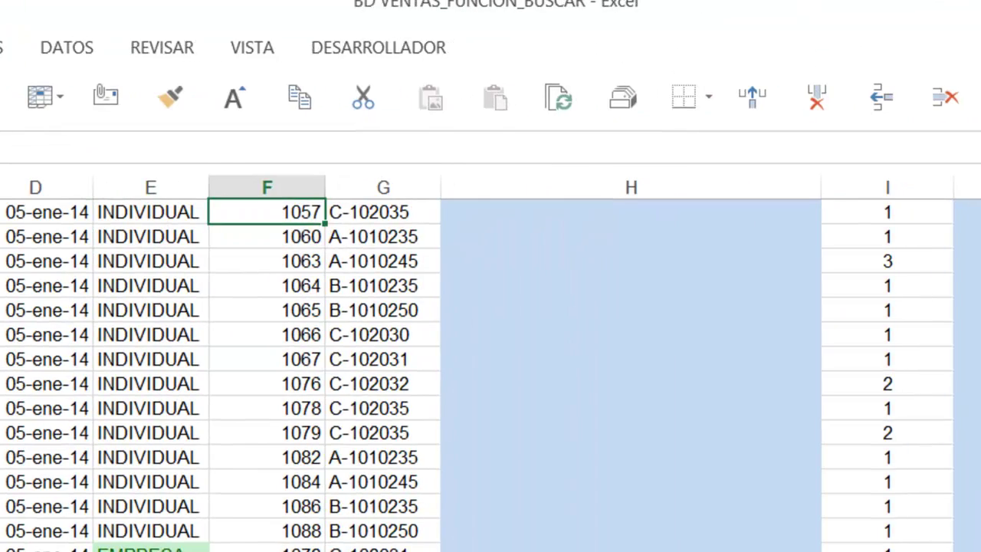
{"action": "key", "text": "Up"}
{"action": "key", "text": "Up"}
{"action": "key", "text": "Up"}
{"action": "key", "text": "Up"}
{"action": "key", "text": "Up"}
{"action": "key", "text": "Up"}
{"action": "key", "text": "Up"}
{"action": "key", "text": "Up"}
{"action": "key", "text": "Up"}
{"action": "key", "text": "Up"}
{"action": "key", "text": "Up"}
{"action": "key", "text": "Up"}
{"action": "key", "text": "Up"}
{"action": "key", "text": "Up"}
{"action": "key", "text": "Up"}
{"action": "key", "text": "Up"}
{"action": "key", "text": "Up"}
{"action": "key", "text": "Up"}
{"action": "key", "text": "Up"}
{"action": "key", "text": "Up"}
{"action": "key", "text": "Up"}
{"action": "key", "text": "Up"}
{"action": "key", "text": "Up"}
{"action": "key", "text": "Up"}
{"action": "key", "text": "Up"}
{"action": "key", "text": "Up"}
{"action": "key", "text": "Up"}
{"action": "key", "text": "Up"}
{"action": "key", "text": "Up"}
{"action": "key", "text": "Up"}
{"action": "key", "text": "Up"}
{"action": "key", "text": "Up"}
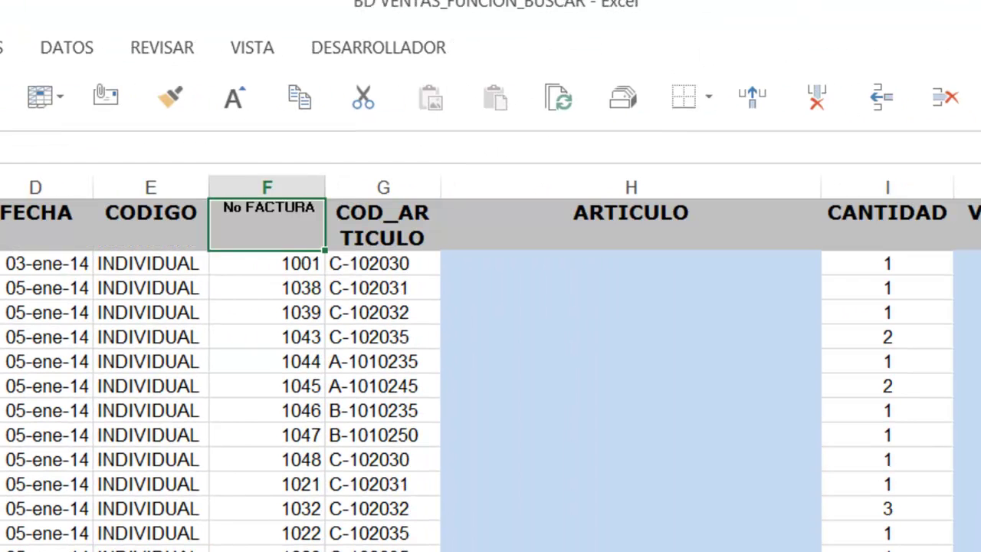
{"action": "key", "text": "Down"}
{"action": "key", "text": "Right"}
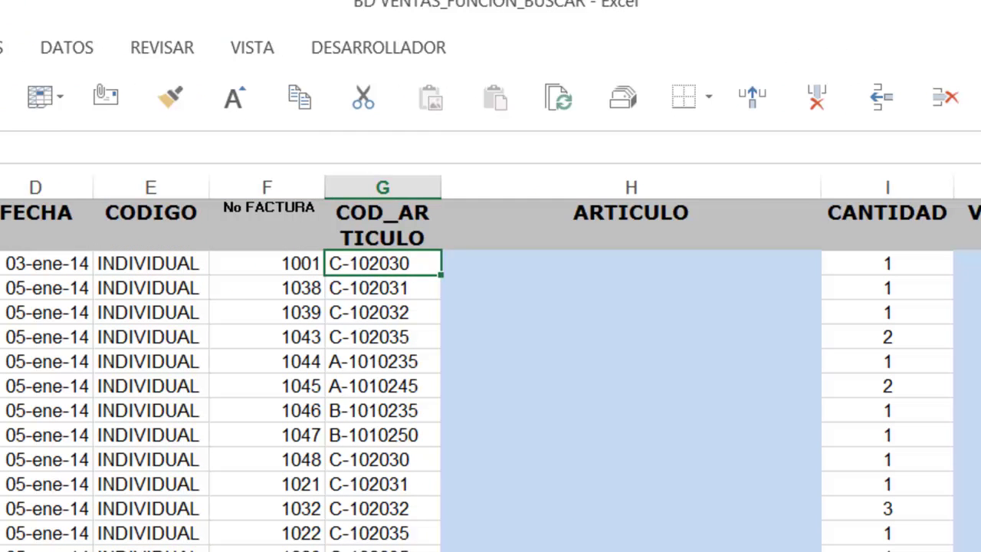
{"action": "key", "text": "Right"}
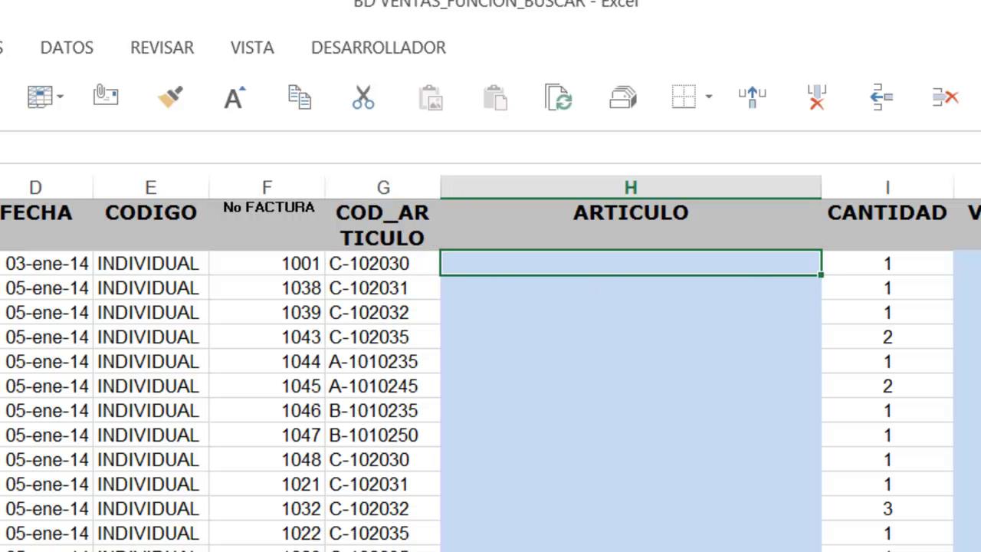
{"action": "key", "text": "Right"}
{"action": "key", "text": "Right"}
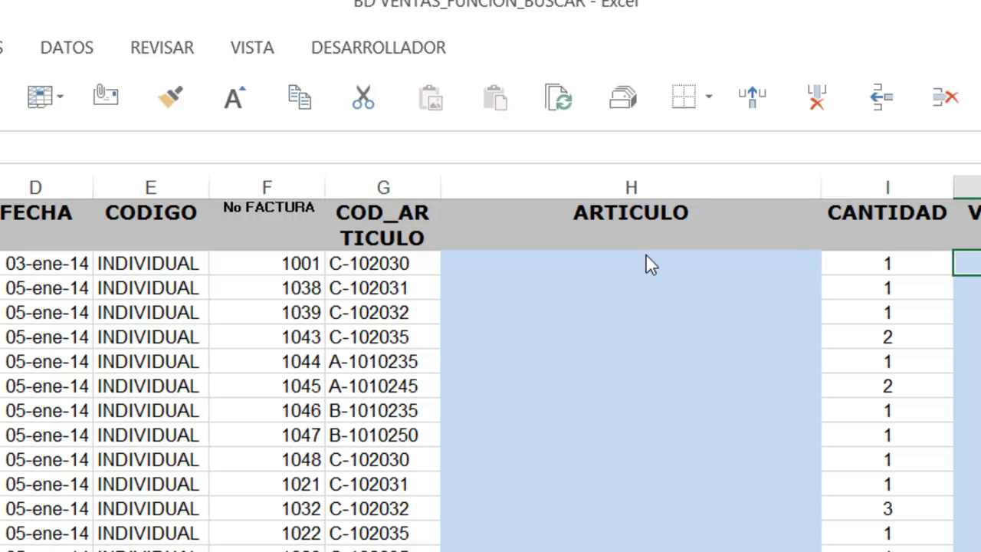
{"action": "left_click", "coordinate": [585, 260]}
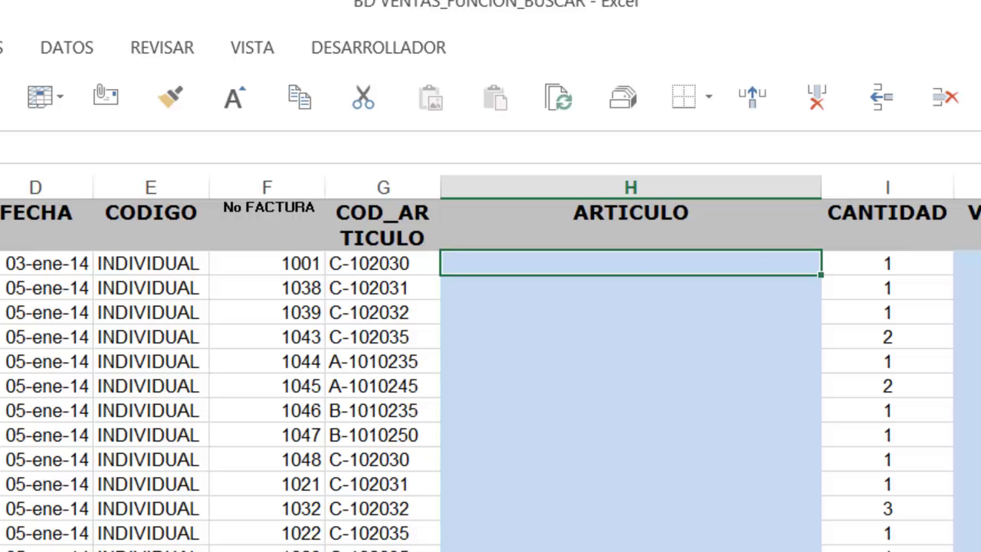
{"action": "key", "text": "ctrl+Page_Down"}
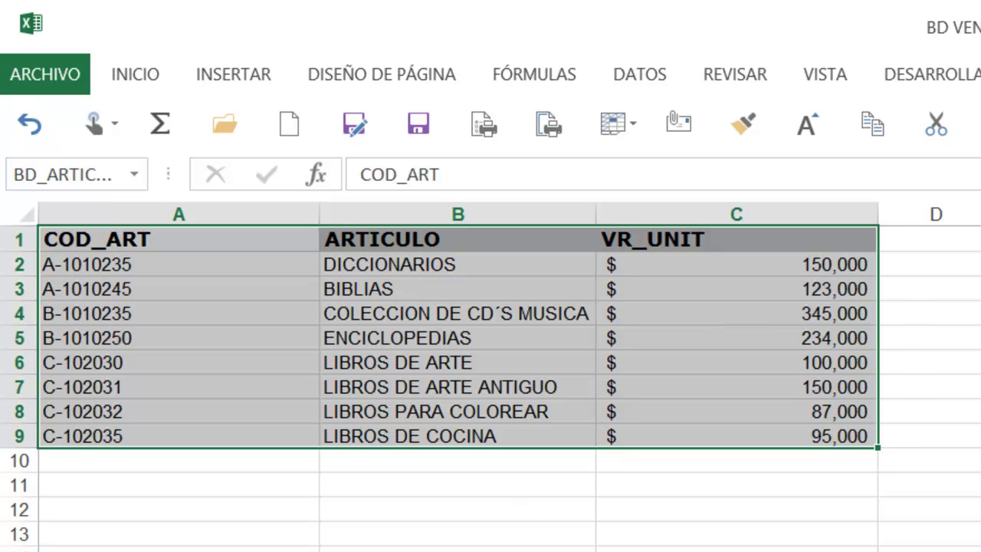
{"action": "key", "text": "ctrl+Page_Up"}
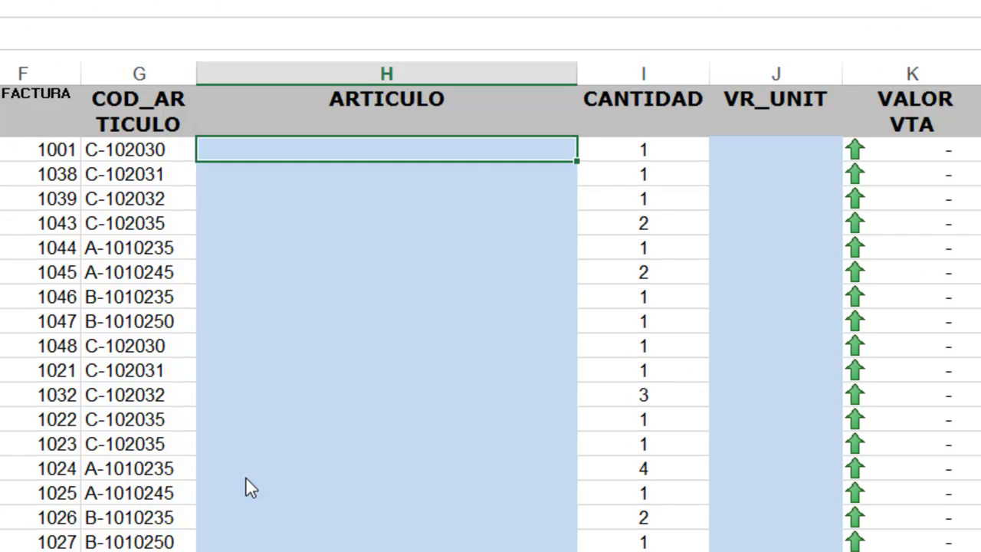
- Start a BUSCARV formula in H2 with the article code in G2 as lookup value and the named range BD_ARTICULOS as table
{"action": "type", "text": "=BUSCARV"}
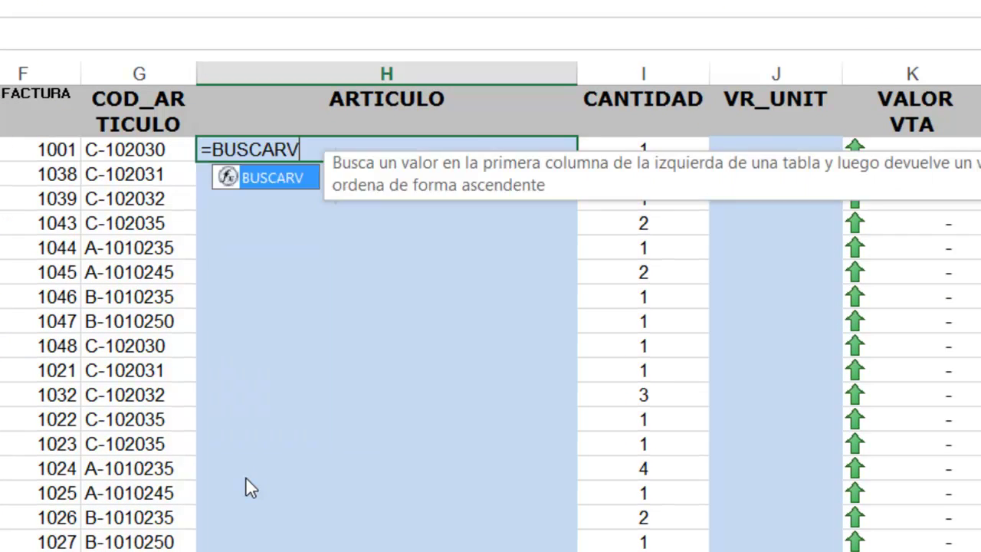
{"action": "type", "text": "("}
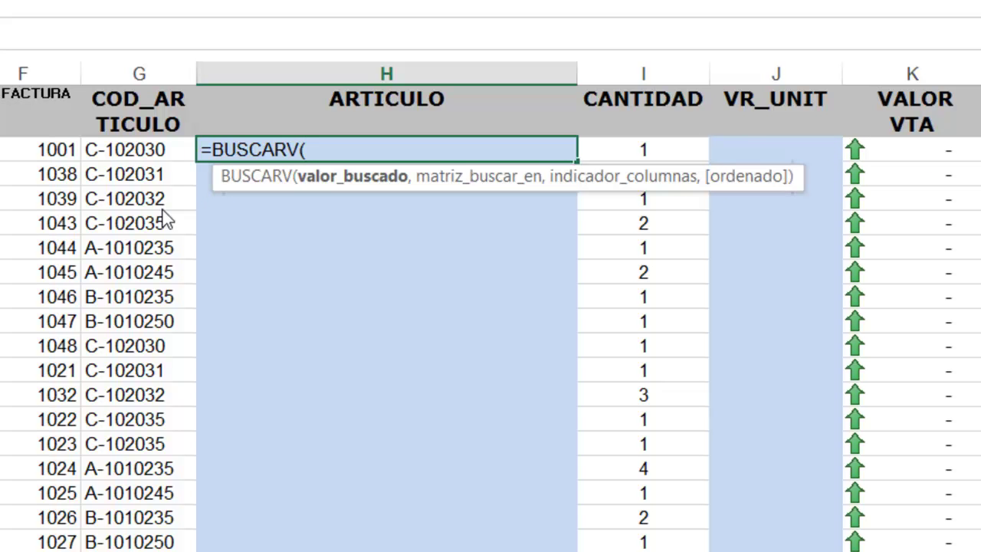
{"action": "left_click", "coordinate": [144, 154]}
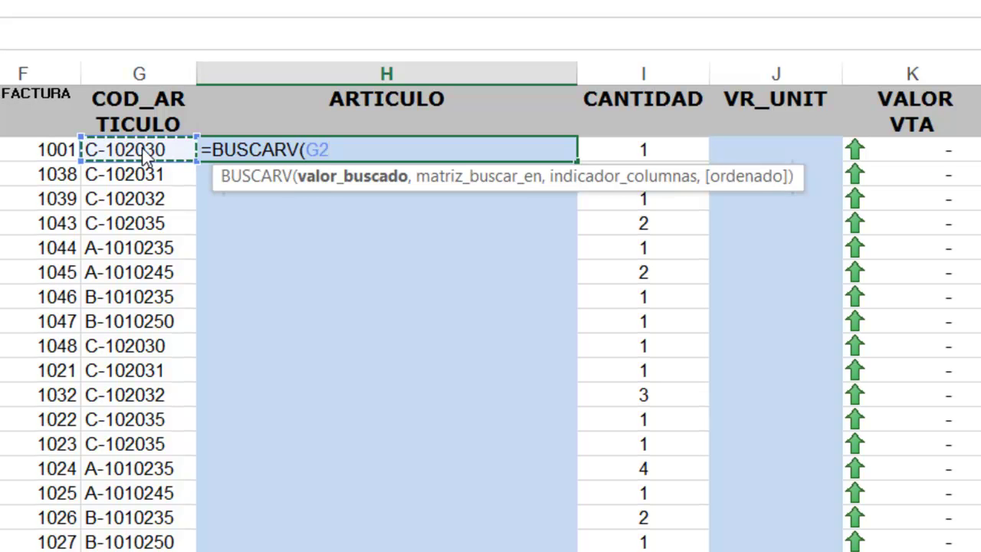
{"action": "type", "text": ",BD"}
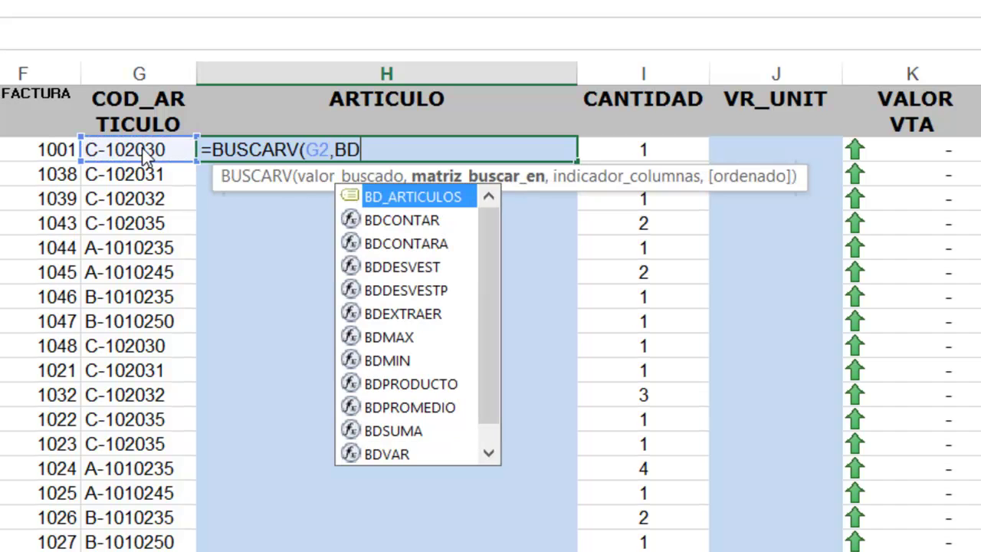
{"action": "left_click", "coordinate": [404, 204]}
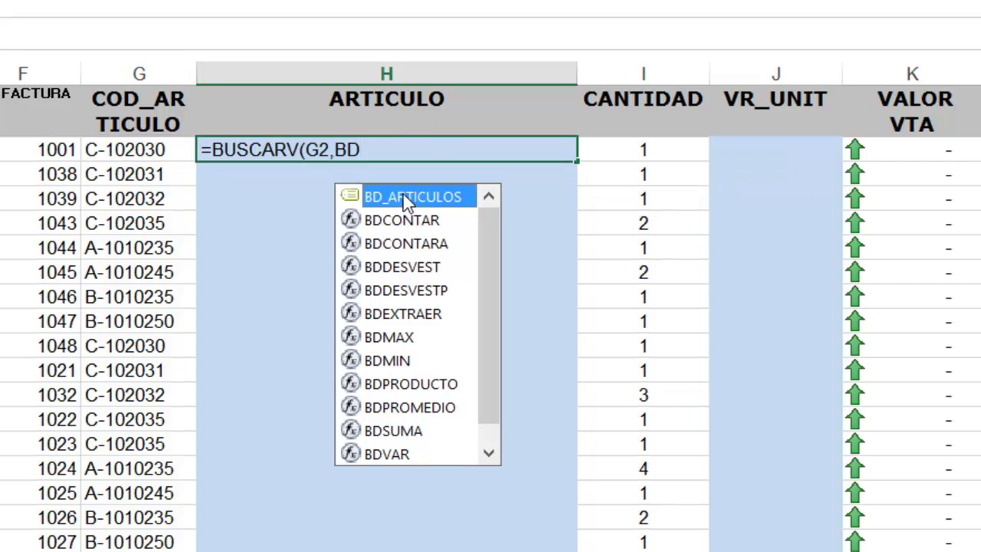
{"action": "double_click", "coordinate": [404, 196]}
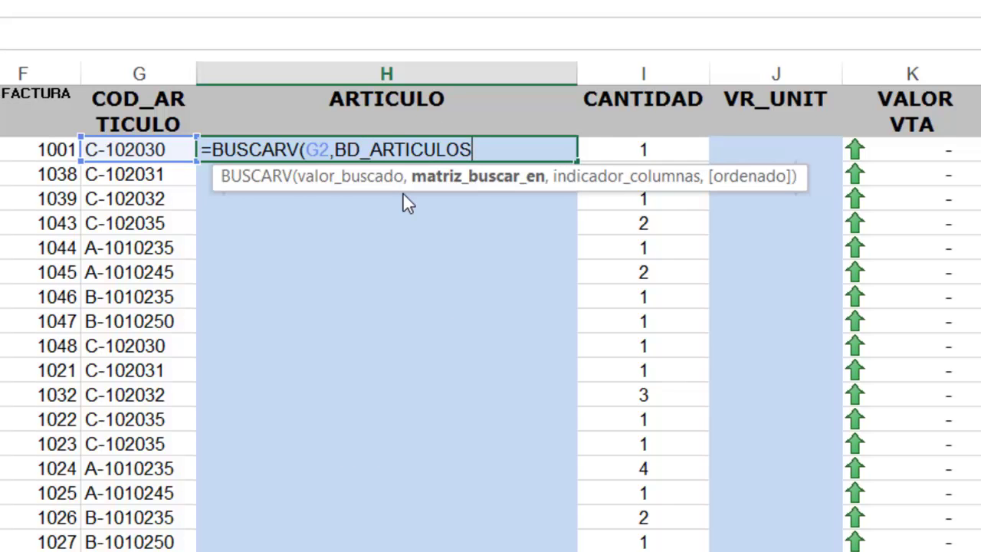
- Complete the H2 formula with column index 2 and exact match FALSO, and fill it down the whole ARTICULO column
{"action": "type", "text": ","}
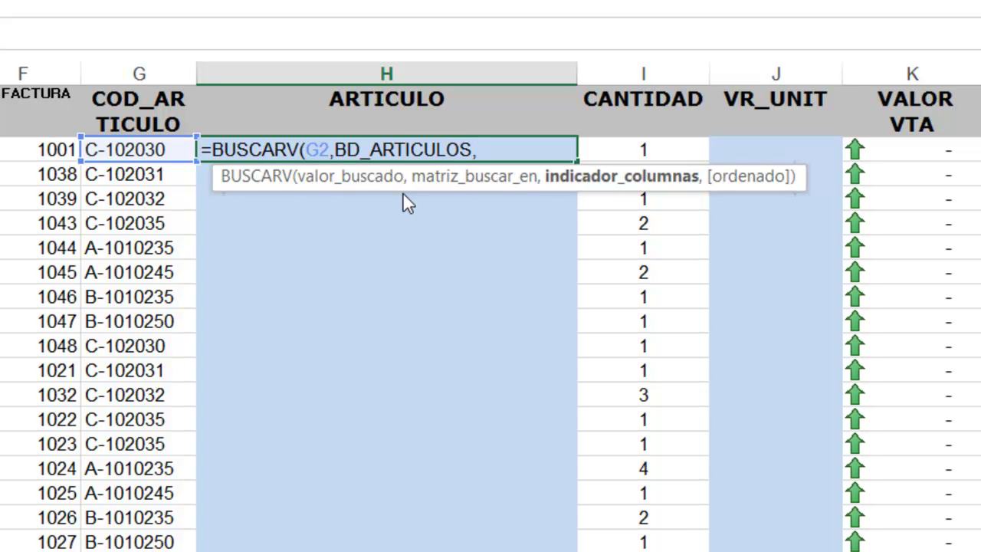
{"action": "type", "text": "2,FALSO"}
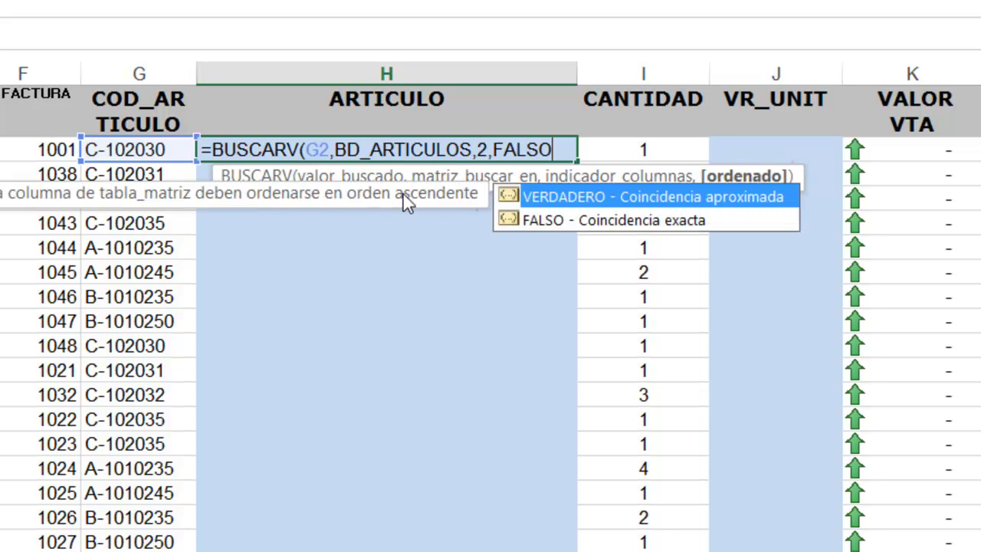
{"action": "type", "text": ")"}
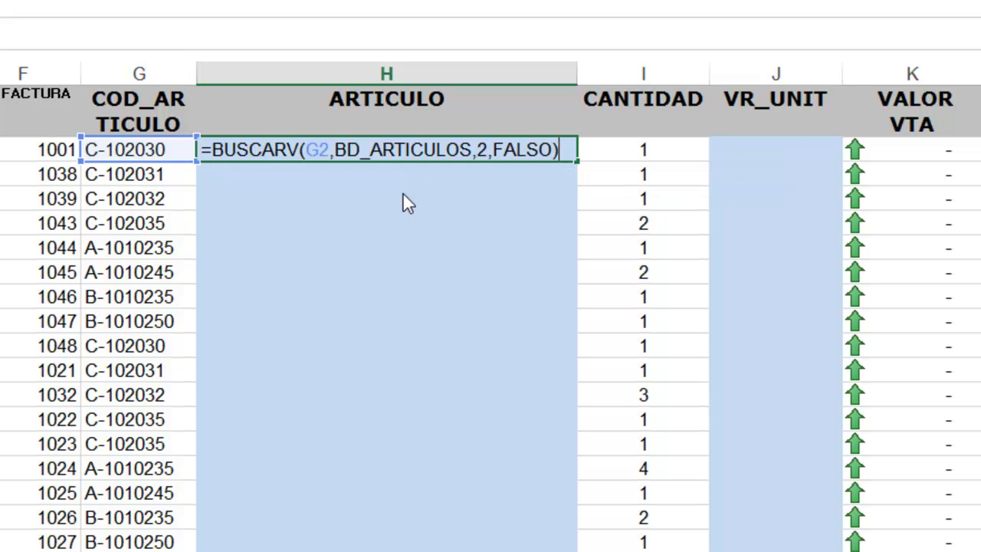
{"action": "key", "text": "Return"}
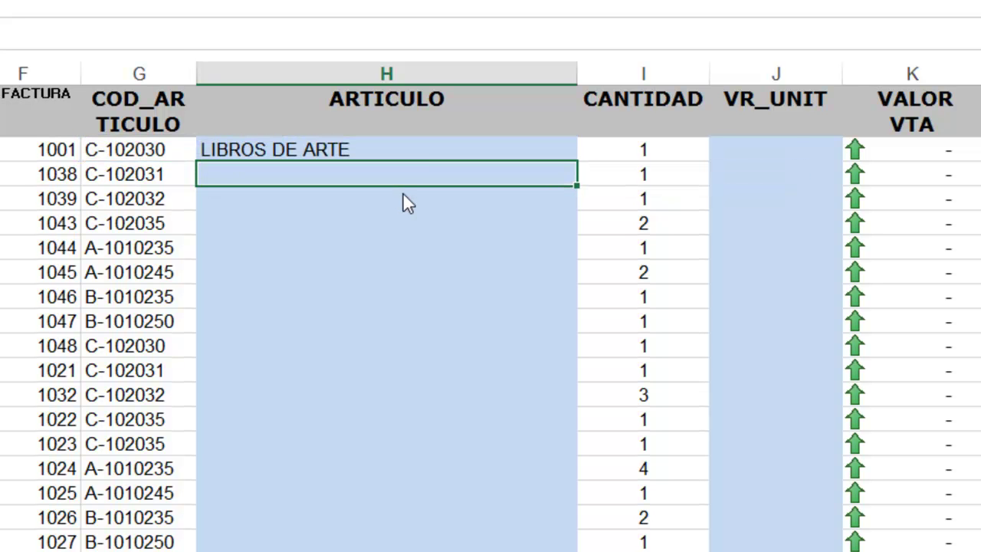
{"action": "left_click", "coordinate": [422, 149]}
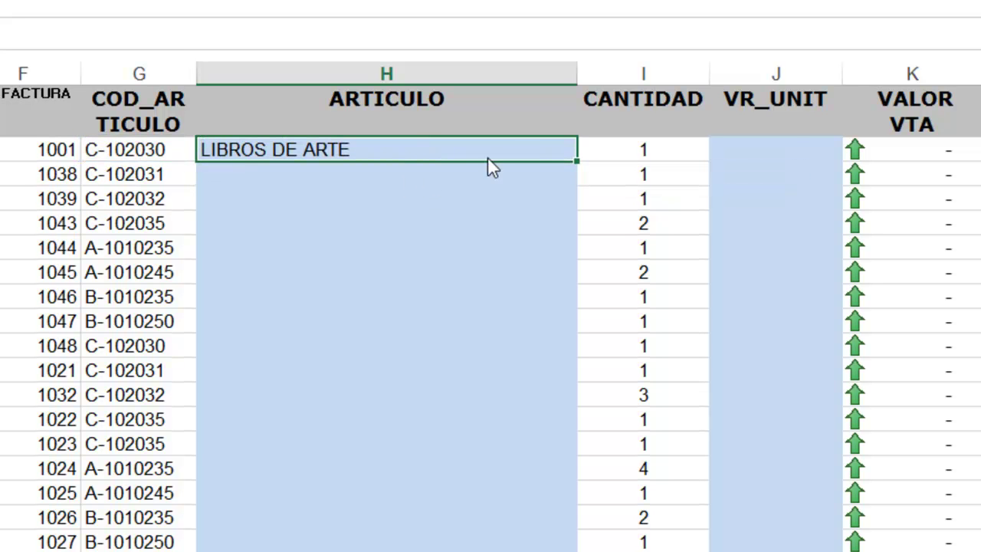
{"action": "double_click", "coordinate": [576, 161]}
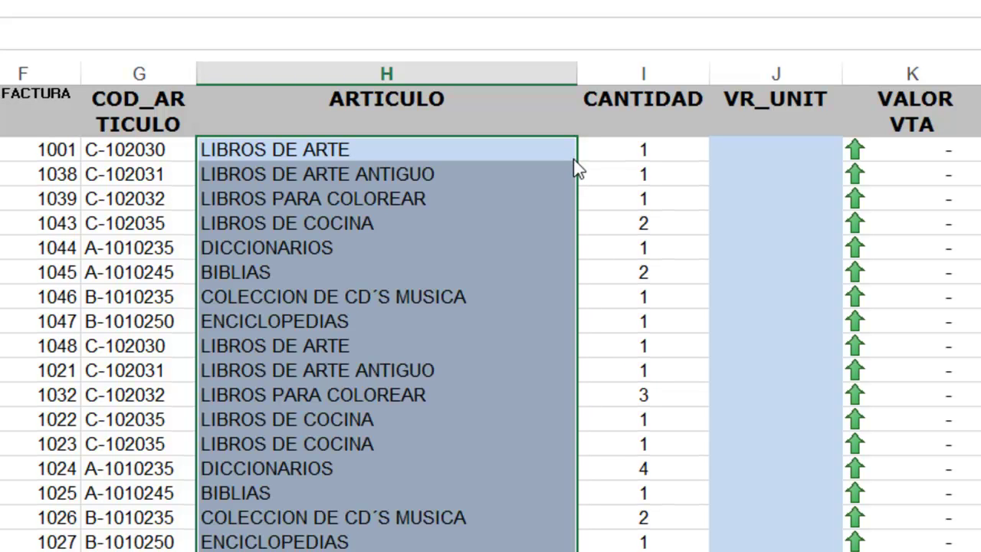
- Start a BUSCARV formula in the first VR_UNIT cell, J2, with G2 as lookup value and BD_ARTICULOS as table
{"action": "key", "text": "Right"}
{"action": "key", "text": "Right"}
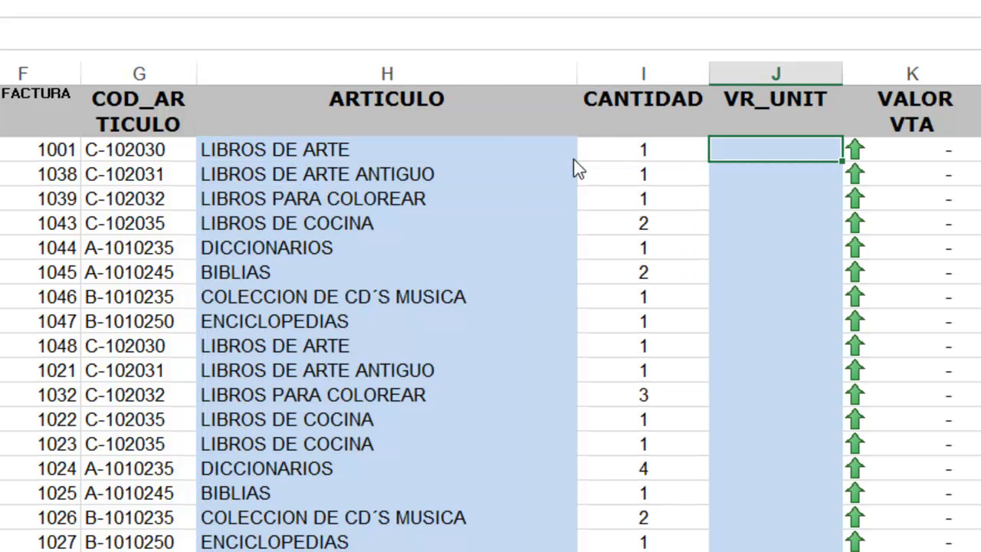
{"action": "type", "text": "=BUSCARV"}
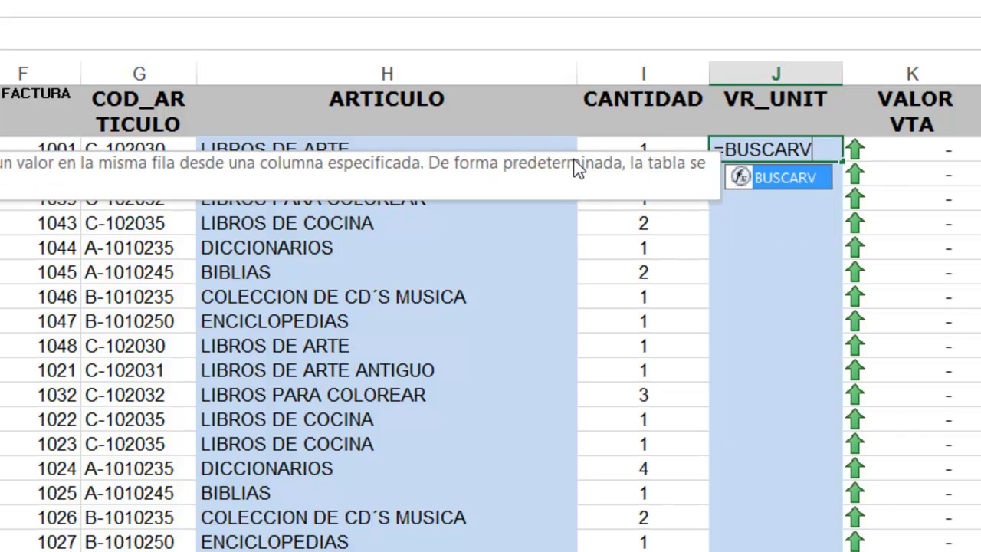
{"action": "type", "text": "("}
{"action": "key", "text": "Left"}
{"action": "key", "text": "Left"}
{"action": "key", "text": "Left"}
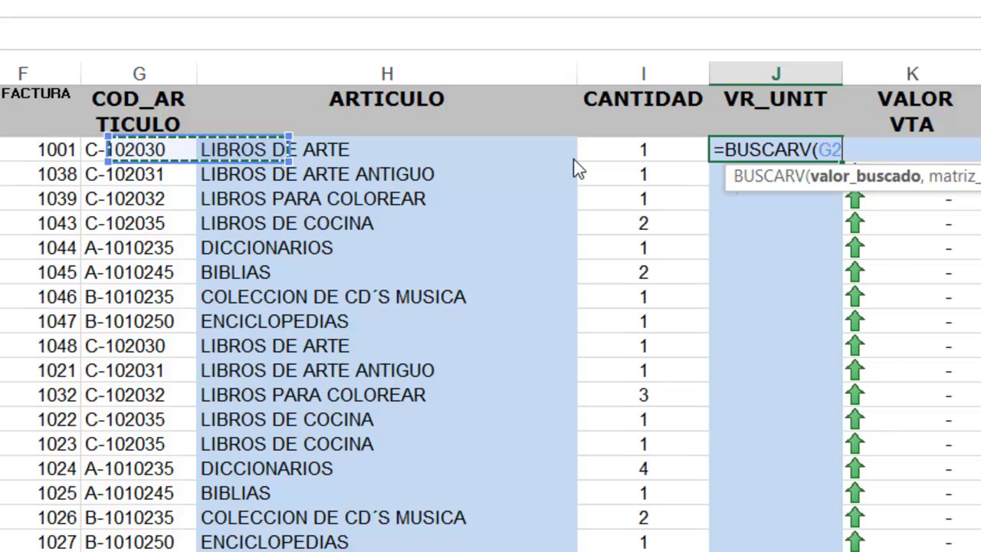
{"action": "key", "text": "Left"}
{"action": "key", "text": "Right"}
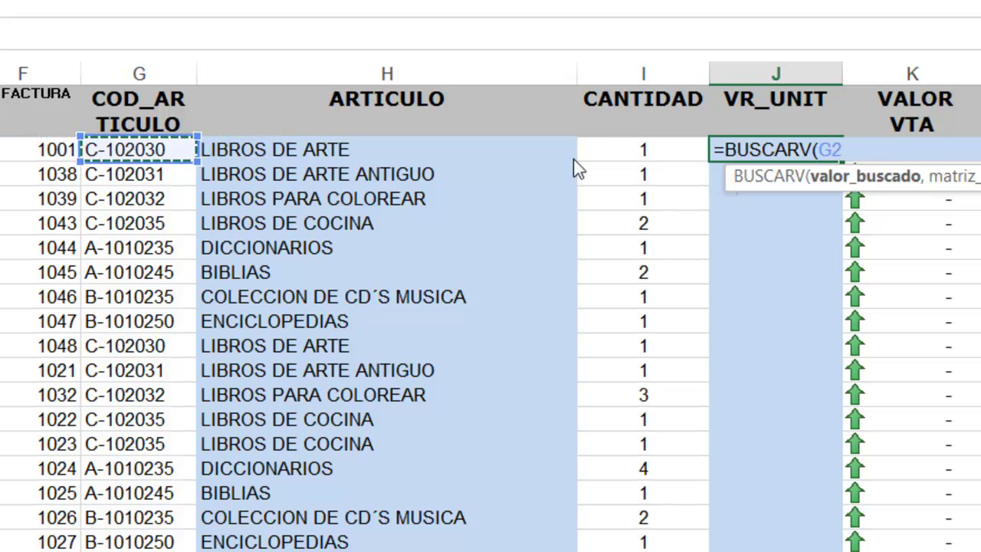
{"action": "type", "text": ",BD"}
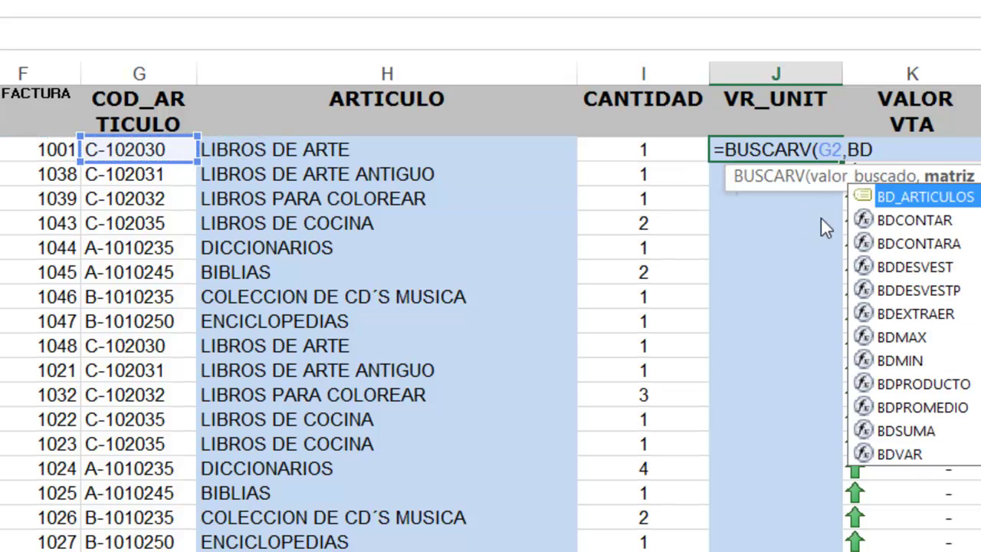
{"action": "double_click", "coordinate": [901, 197]}
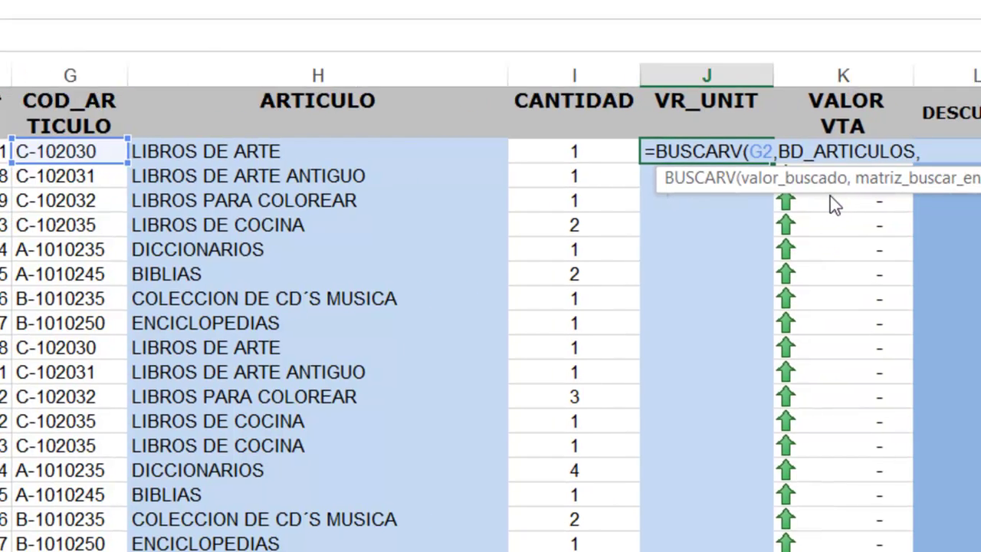
- Complete the J2 formula with column index 3 and exact match FALSO, and fill it down the whole VR_UNIT column
{"action": "type", "text": ",3"}
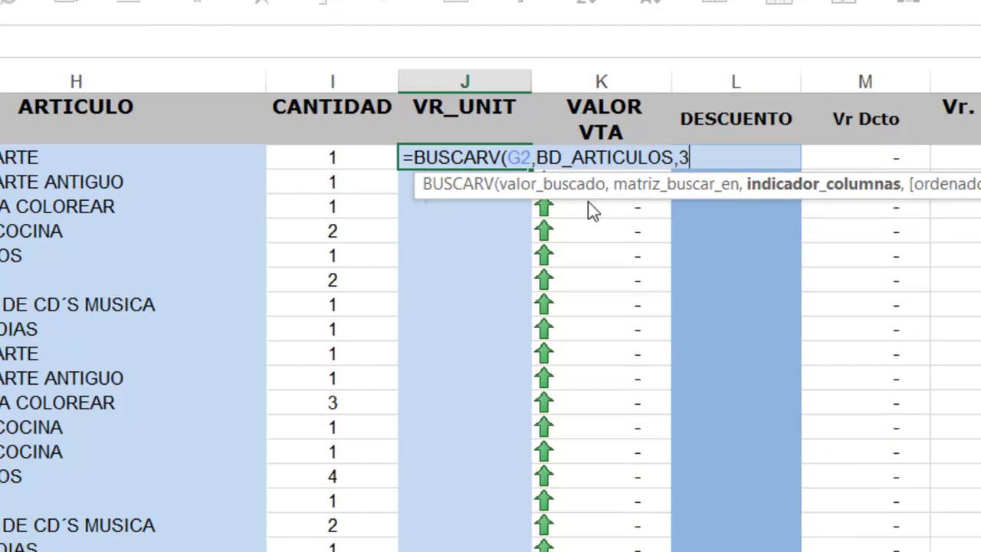
{"action": "type", "text": ",FALSO)"}
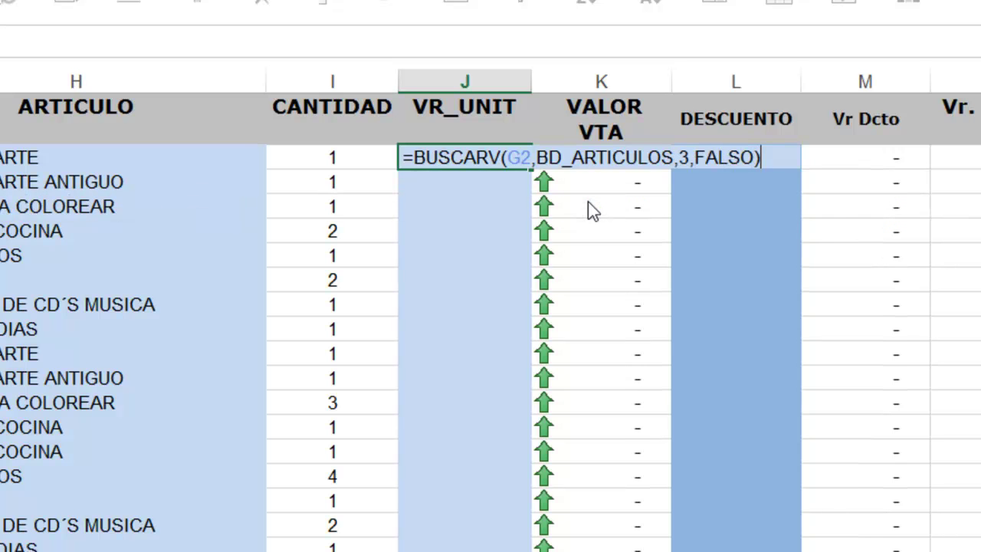
{"action": "key", "text": "Return"}
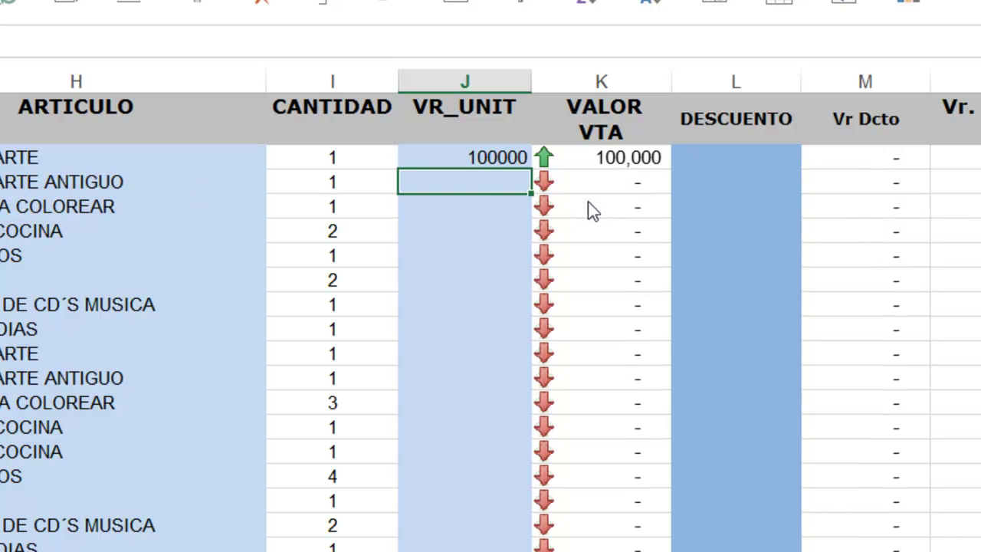
{"action": "left_click", "coordinate": [498, 157]}
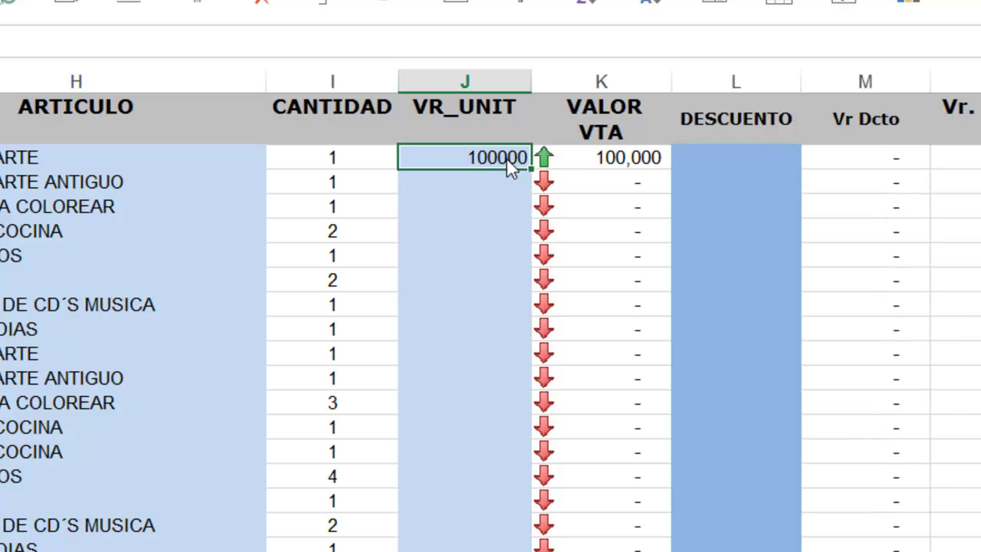
{"action": "double_click", "coordinate": [529, 168]}
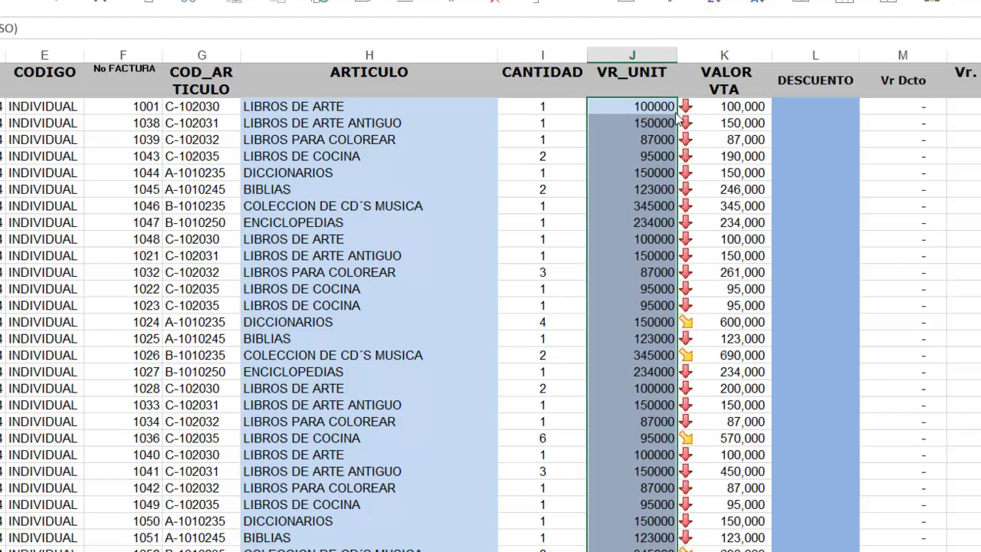
- Check how the VALOR VTA formula in K2 is built from the CANTIDAD and VR_UNIT cells of the same row
{"action": "key", "text": "Right"}
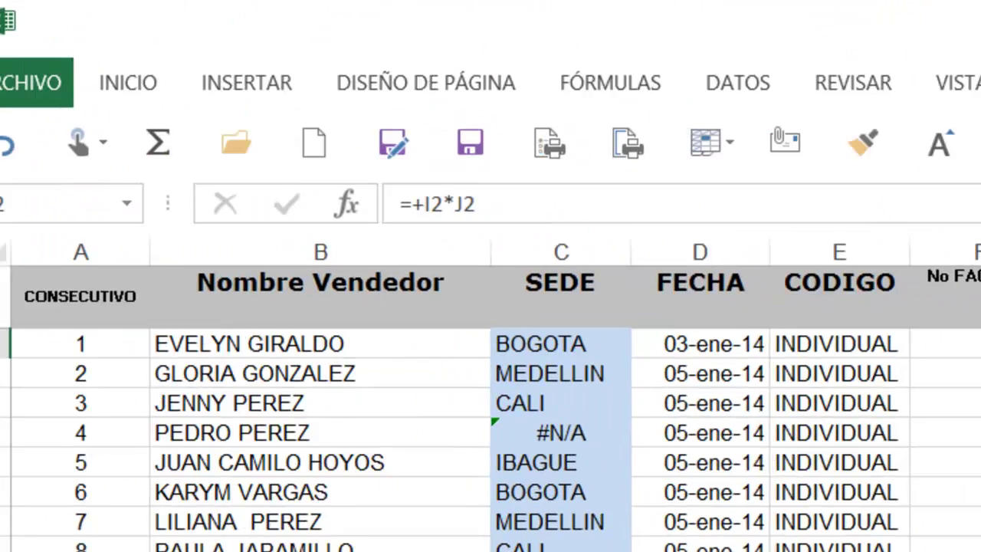
{"action": "left_click", "coordinate": [555, 108]}
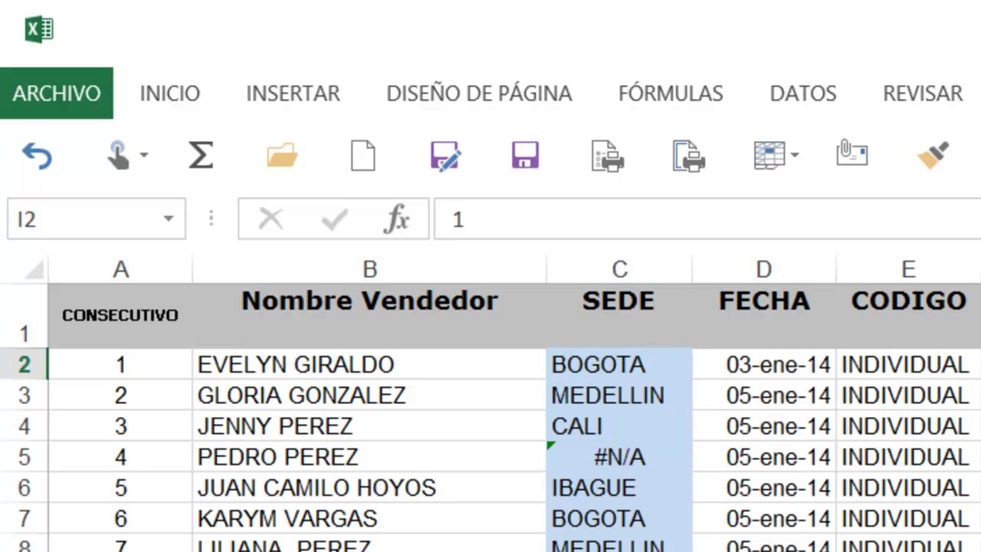
{"action": "key", "text": "Right"}
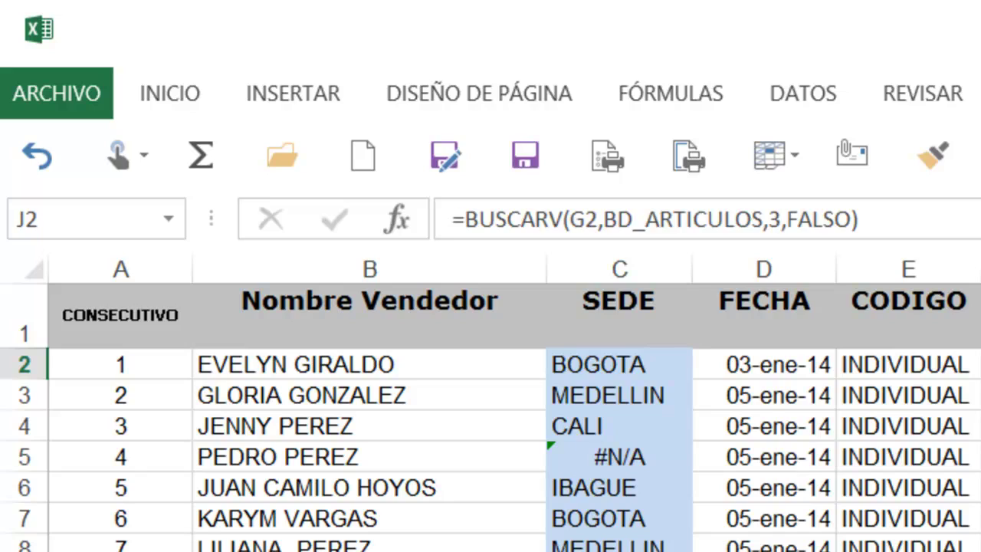
{"action": "key", "text": "Right"}
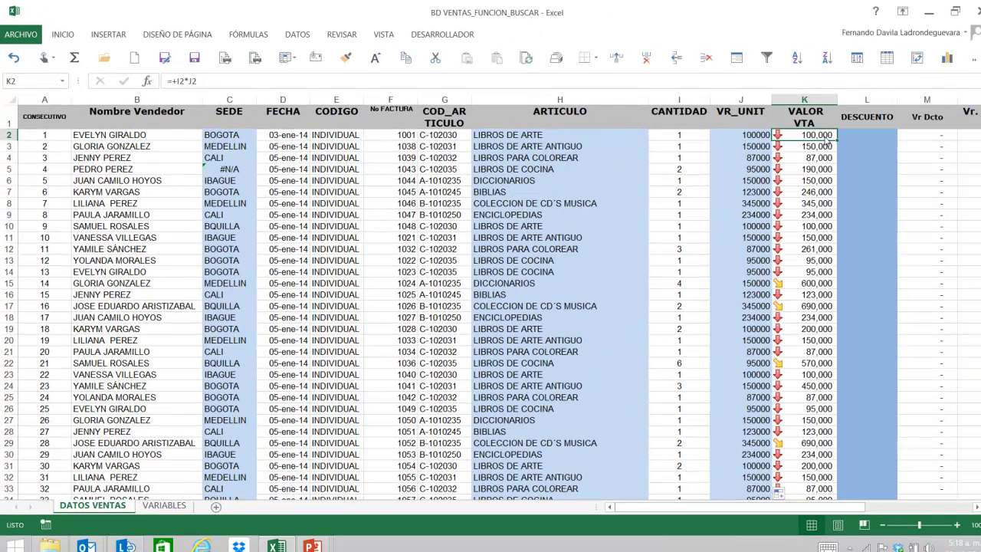
- Go to the first DESCUENTO cell, L2, and examine the sales thresholds and percentages of the DESCUENTO table on the VARIABLES sheet
{"action": "left_click", "coordinate": [874, 135]}
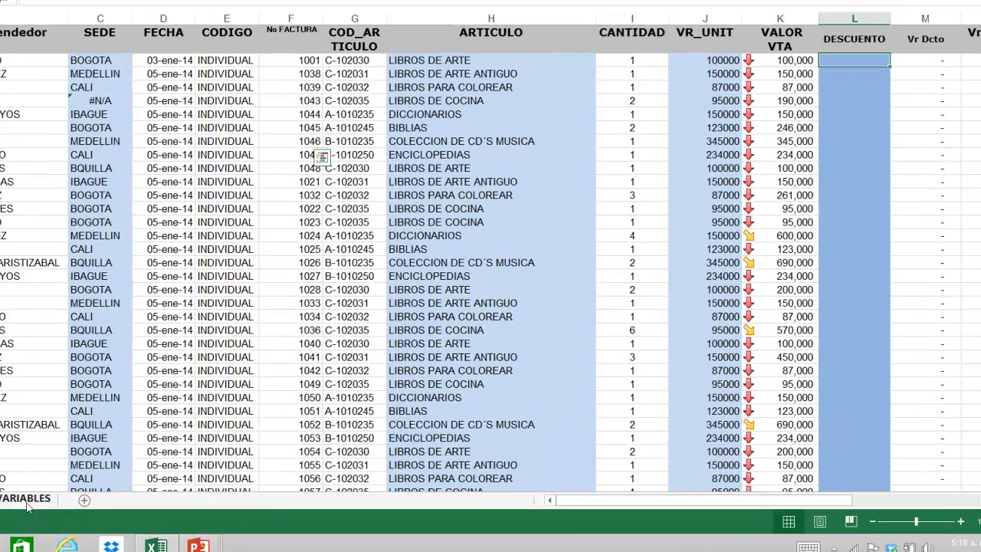
{"action": "left_click", "coordinate": [32, 498]}
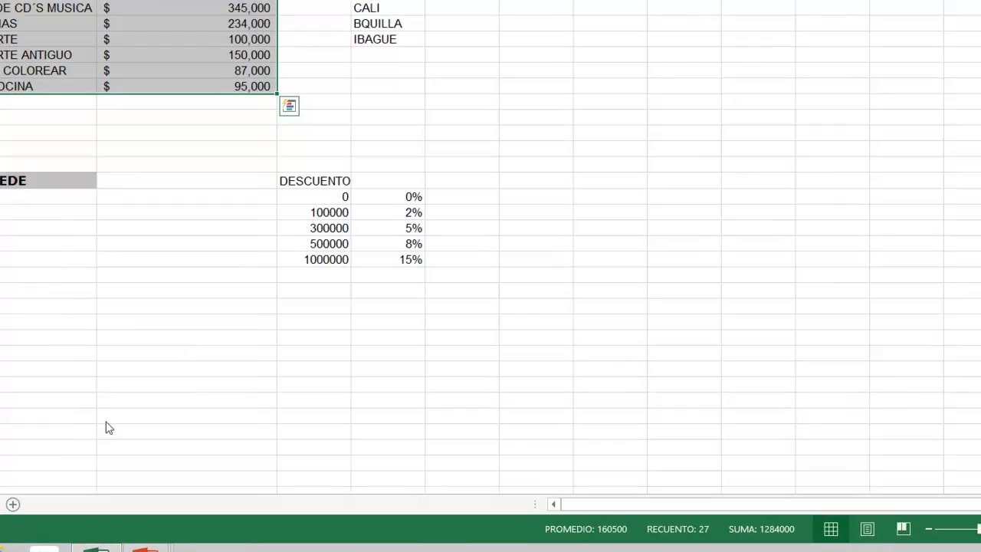
{"action": "left_click", "coordinate": [336, 191]}
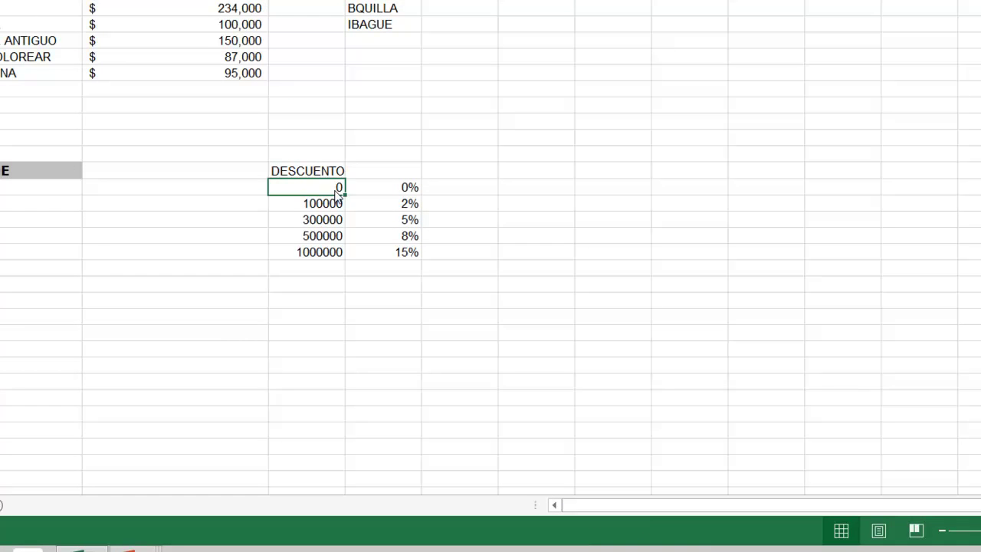
{"action": "key", "text": "Down"}
{"action": "key", "text": "Up"}
{"action": "key", "text": "Right"}
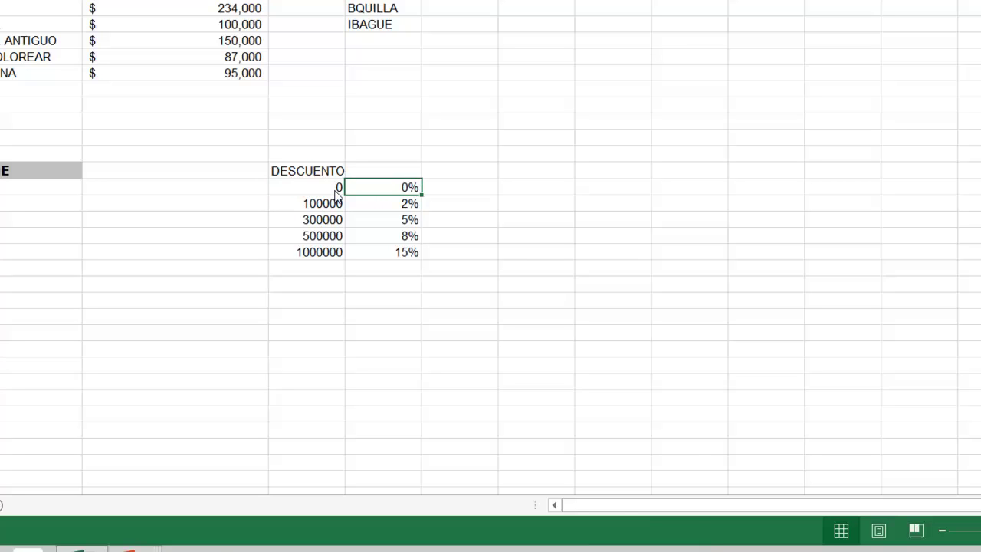
{"action": "key", "text": "Left"}
{"action": "key", "text": "Down"}
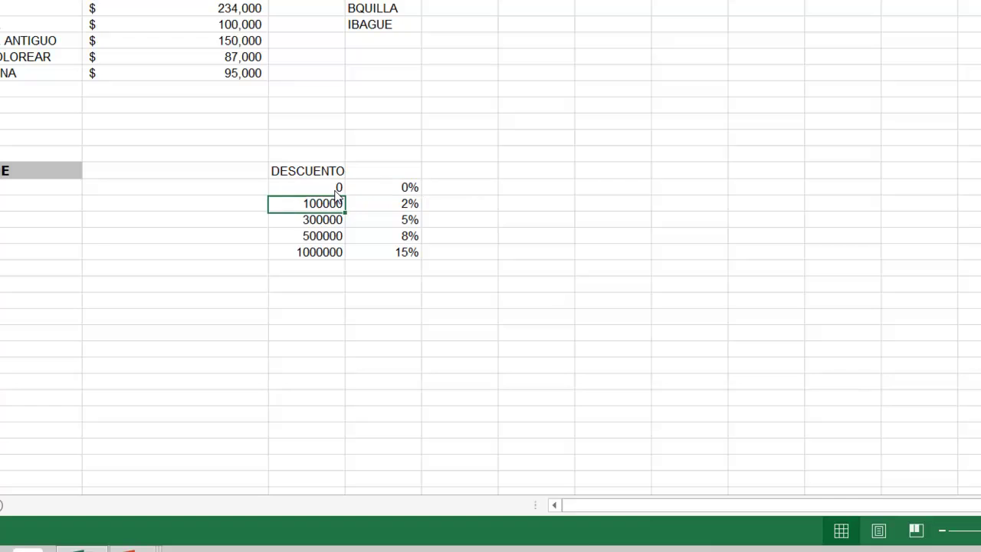
{"action": "key", "text": "Down"}
{"action": "key", "text": "Right"}
{"action": "key", "text": "Up"}
{"action": "key", "text": "Left"}
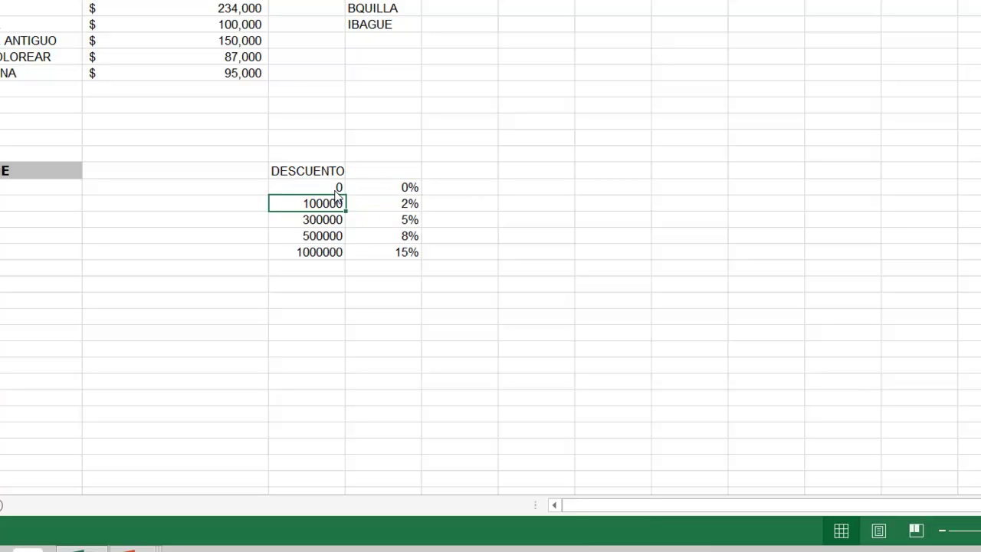
{"action": "key", "text": "Down"}
{"action": "key", "text": "Down"}
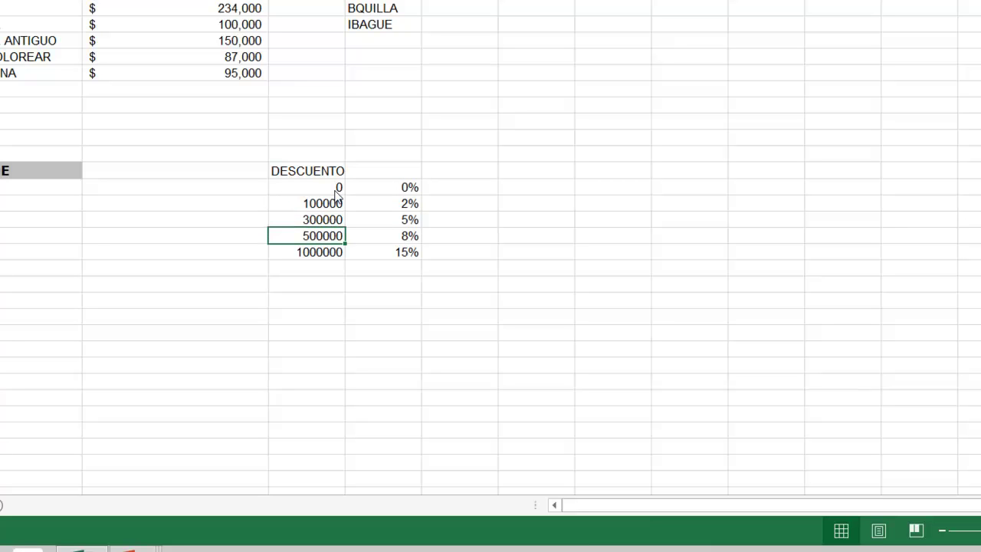
{"action": "key", "text": "Up"}
{"action": "key", "text": "Right"}
{"action": "key", "text": "Left"}
{"action": "key", "text": "Down"}
{"action": "key", "text": "Right"}
{"action": "key", "text": "Left"}
{"action": "key", "text": "Right"}
{"action": "key", "text": "Left"}
{"action": "key", "text": "Down"}
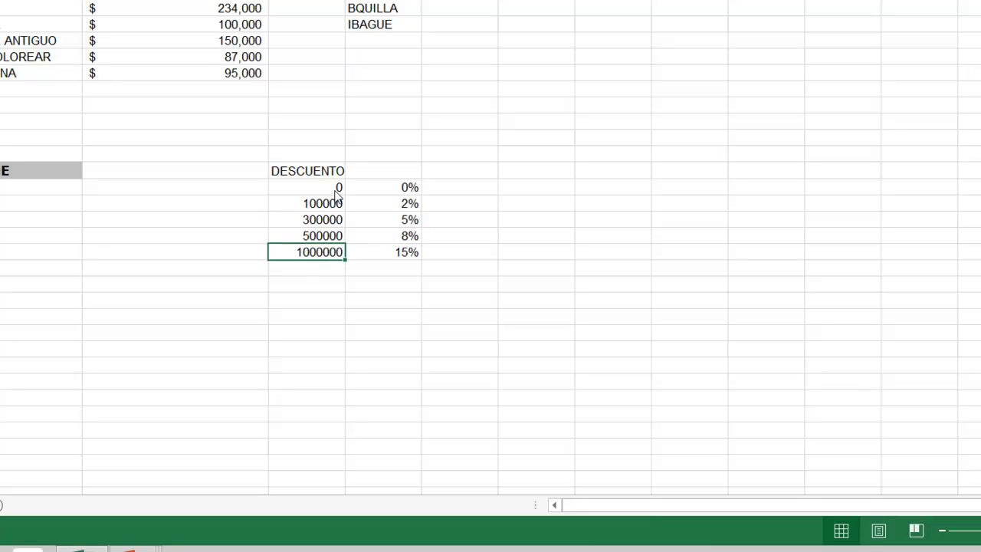
- Return to the DATOS VENTAS sheet and start a BUSCARV formula in L2 with K2 as the lookup value
{"action": "key", "text": "Right"}
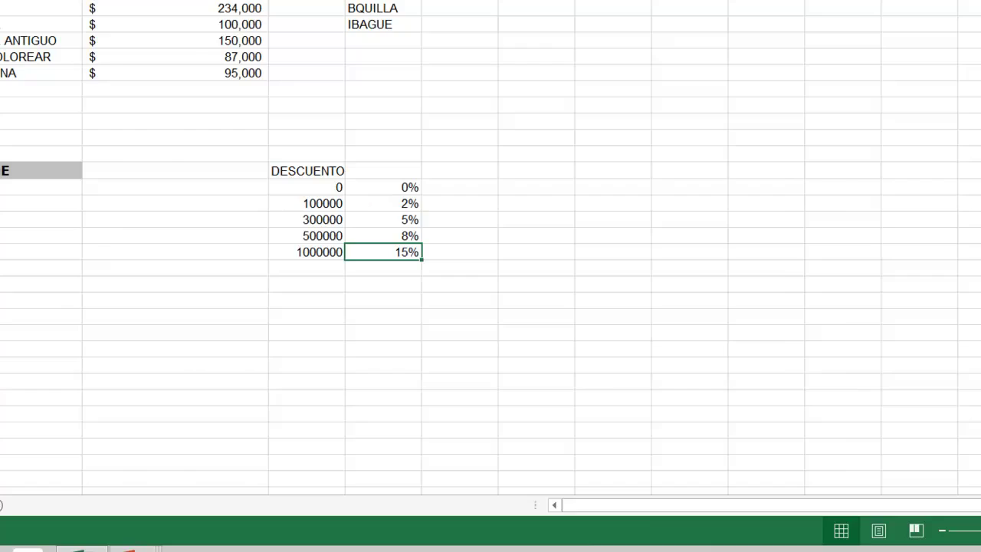
{"action": "key", "text": "ctrl+Page_Up"}
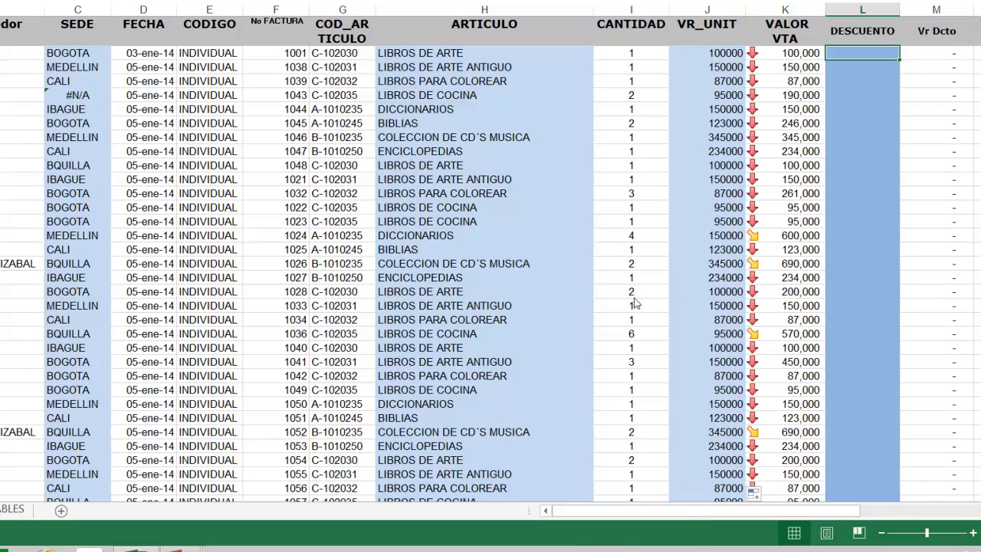
{"action": "left_click", "coordinate": [12, 512]}
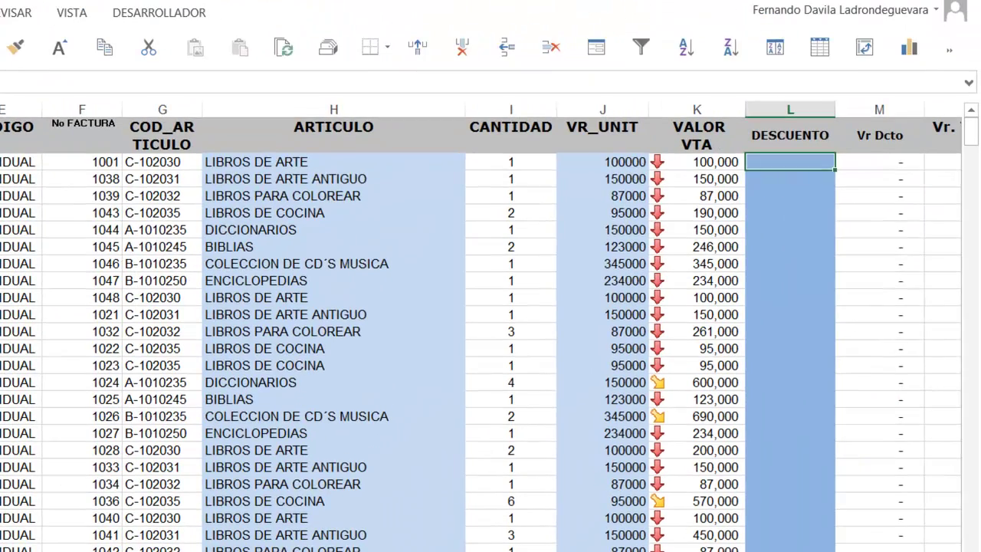
{"action": "type", "text": "="}
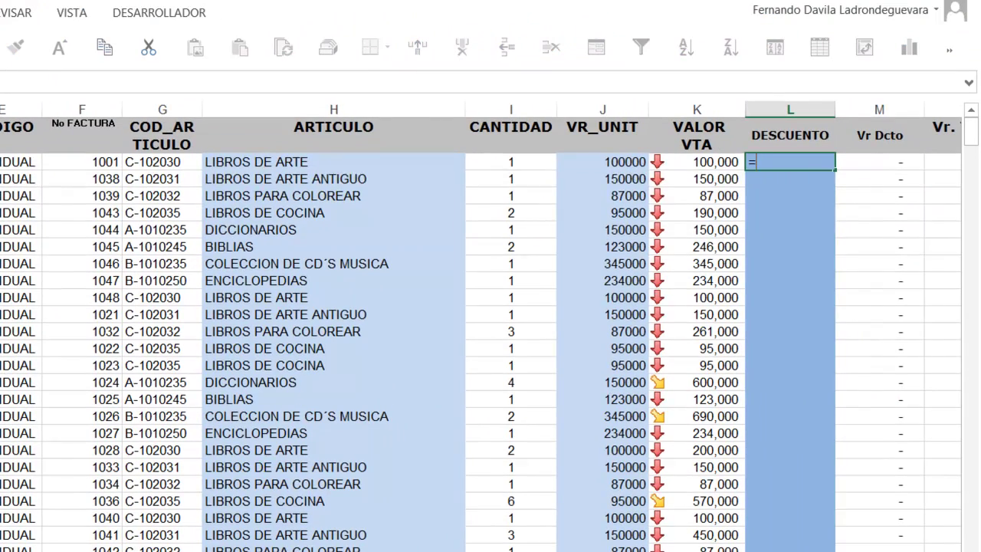
{"action": "type", "text": "BUSCARV"}
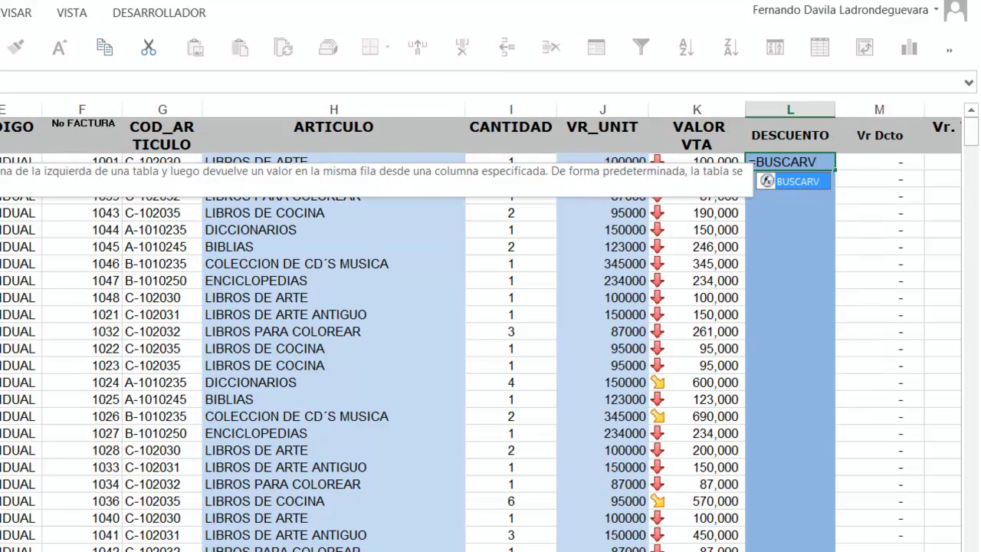
{"action": "type", "text": "("}
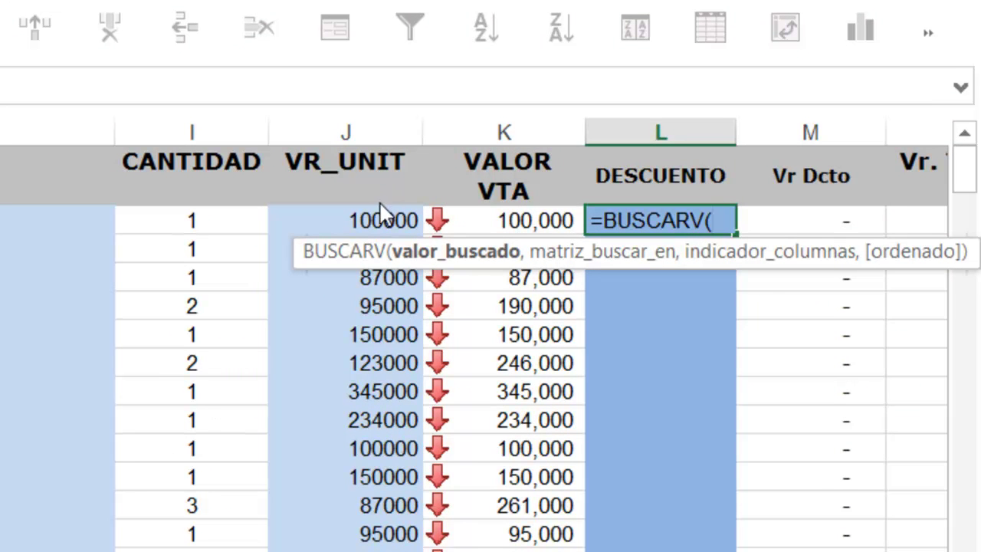
{"action": "left_click", "coordinate": [564, 223]}
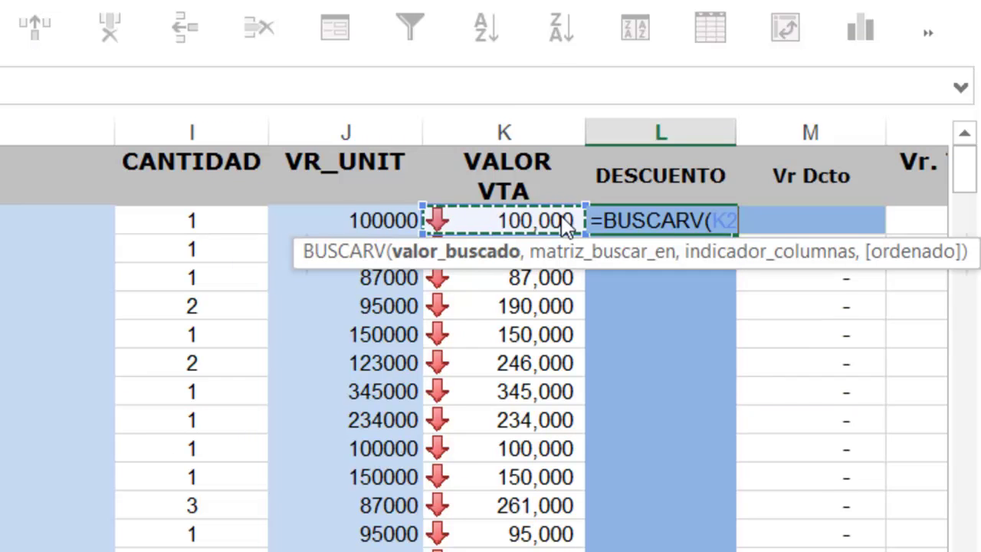
{"action": "type", "text": ","}
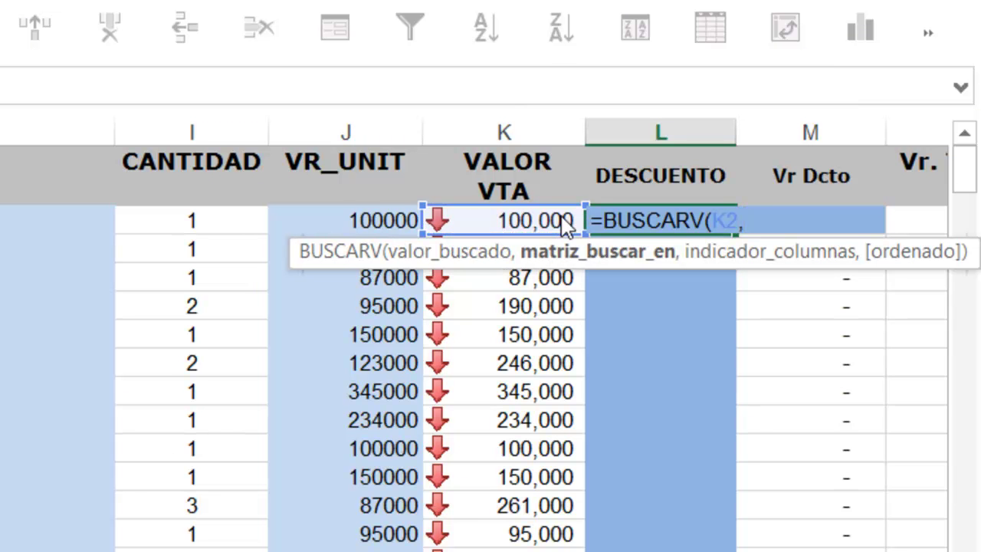
- Complete the L2 formula with table DCTO and column index 2, omitting the match type, and fill it down the whole DESCUENTO column
{"action": "type", "text": "D"}
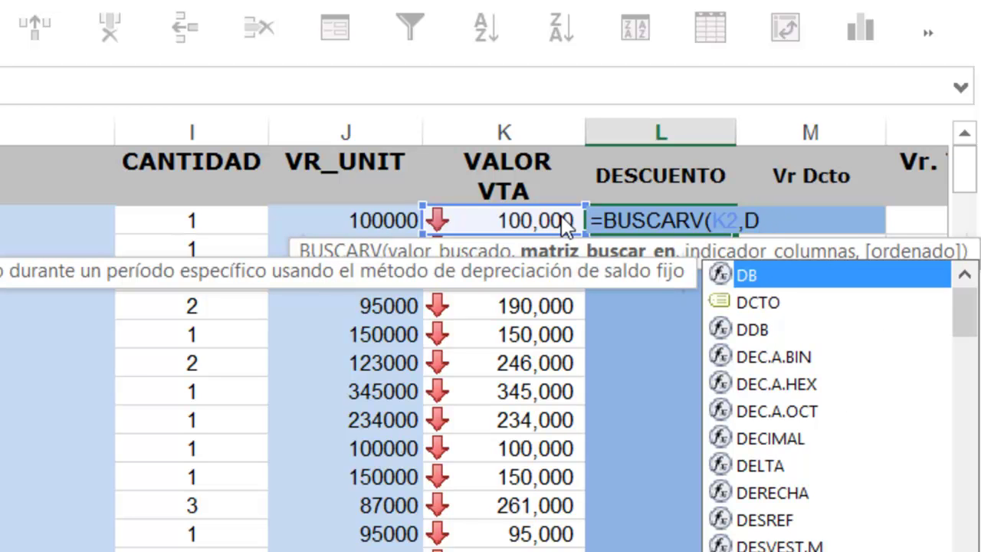
{"action": "left_click", "coordinate": [778, 307]}
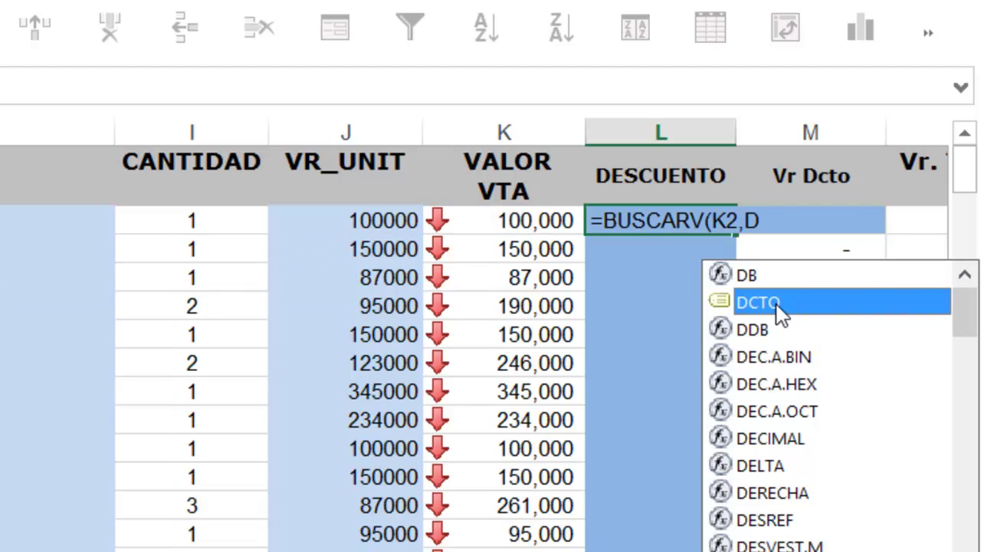
{"action": "double_click", "coordinate": [777, 305]}
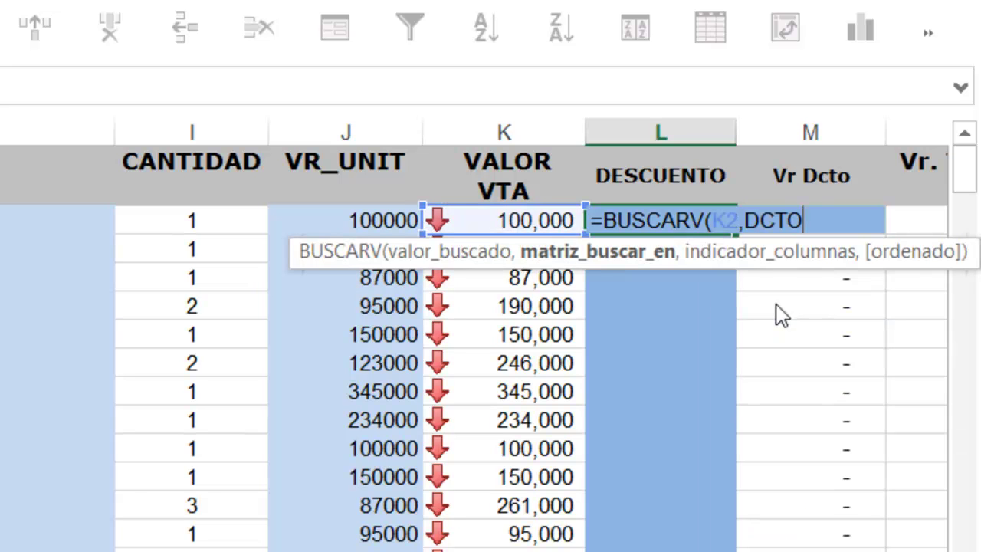
{"action": "type", "text": ","}
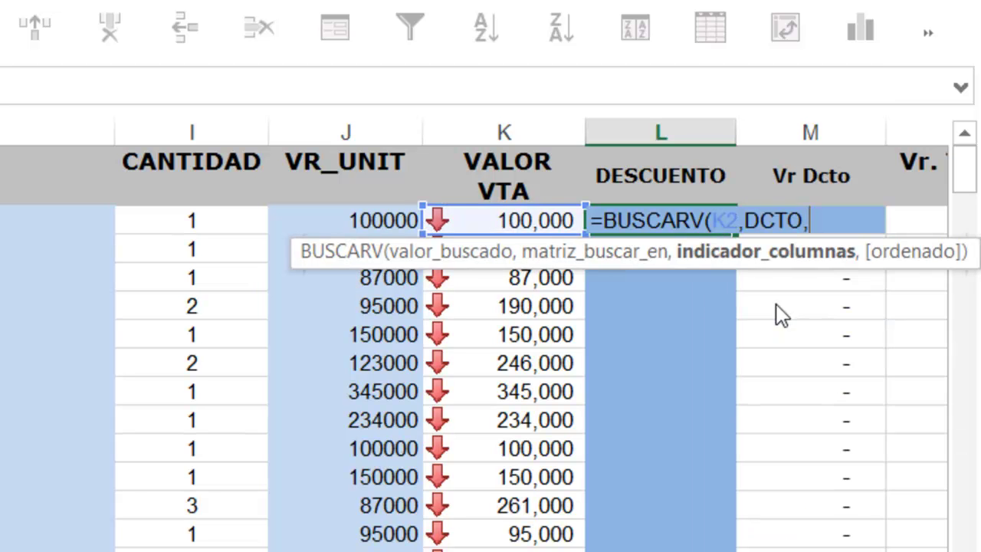
{"action": "type", "text": "2)"}
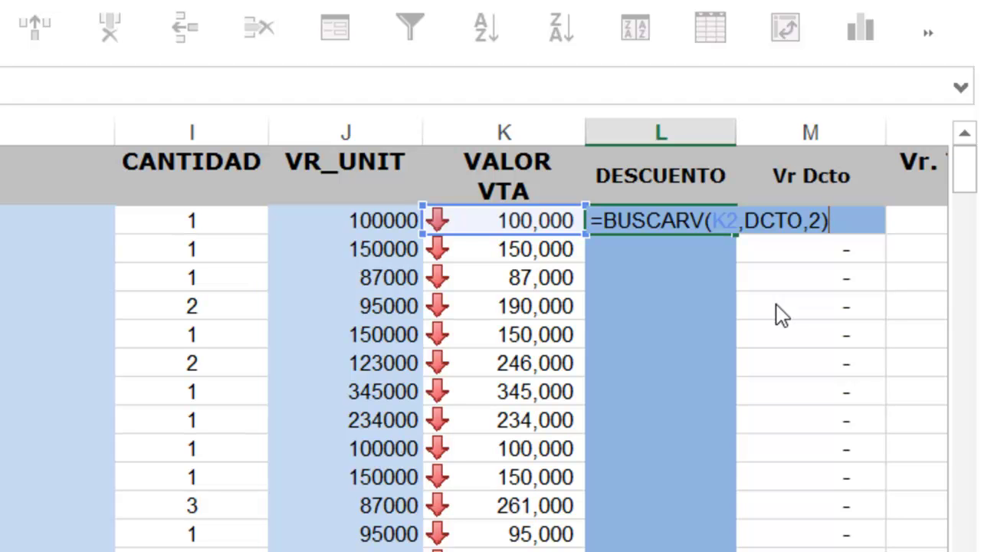
{"action": "key", "text": "Return"}
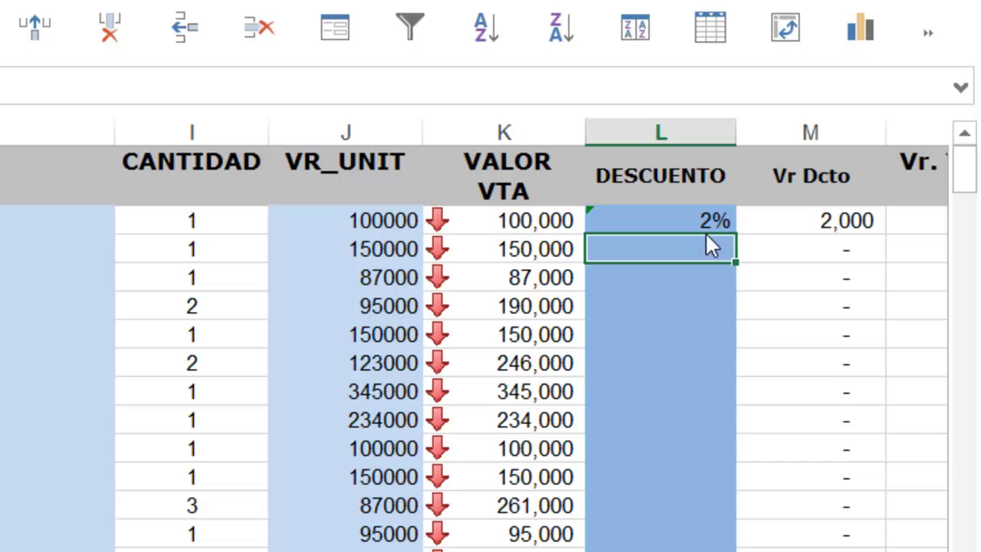
{"action": "left_click", "coordinate": [705, 223]}
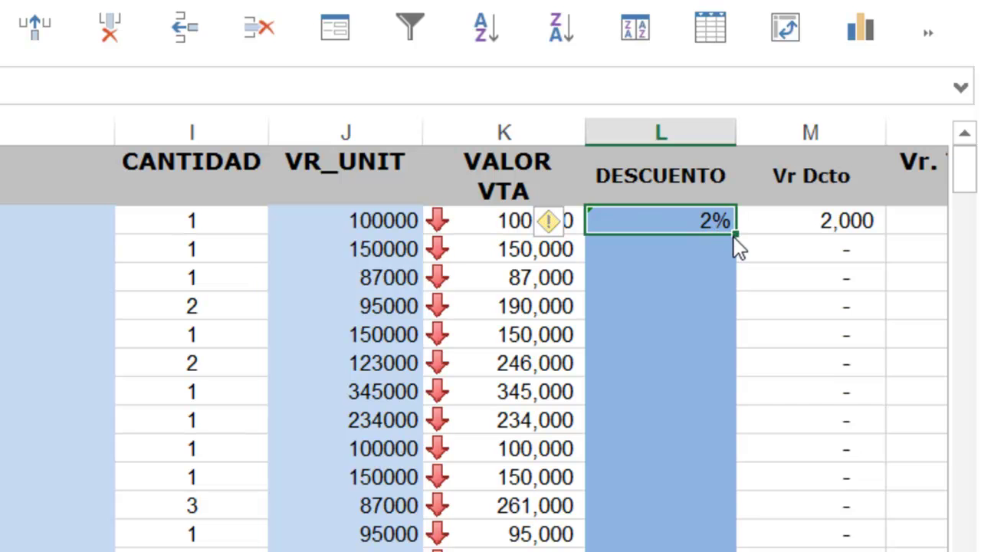
{"action": "double_click", "coordinate": [736, 248]}
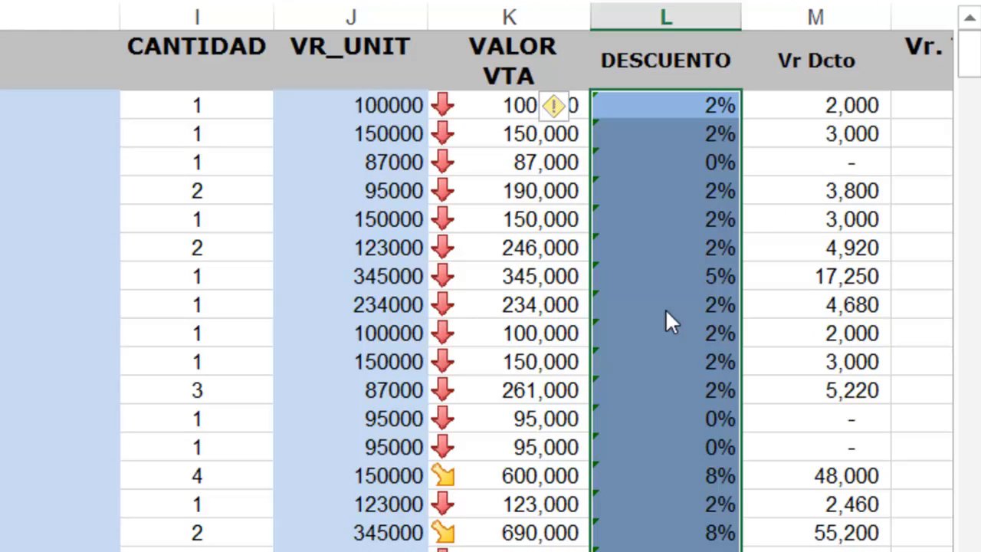
- Check how the VALOR VTA, Vr Dcto and Vr. TOTAL formulas in row 8 are built
{"action": "left_click", "coordinate": [548, 283]}
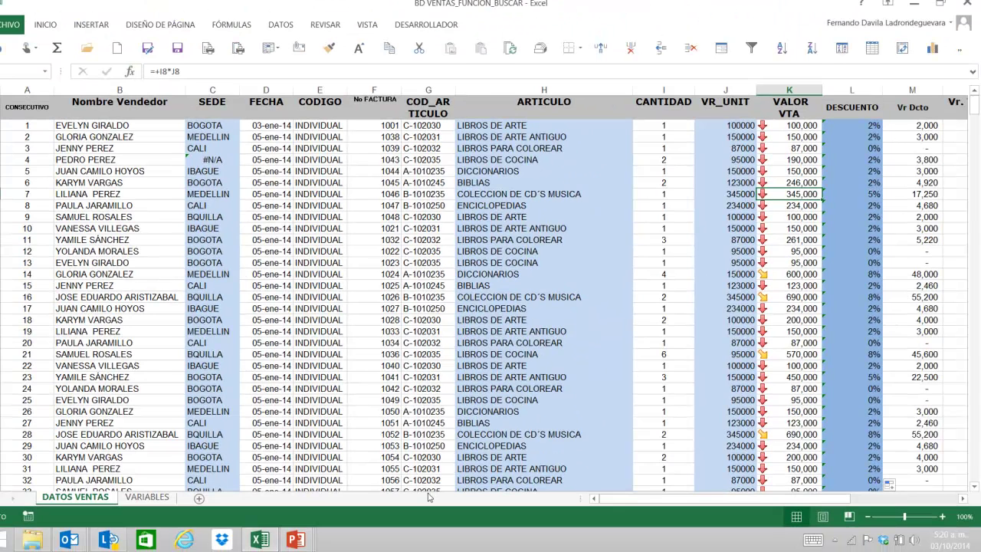
{"action": "key", "text": "Right"}
{"action": "key", "text": "Right"}
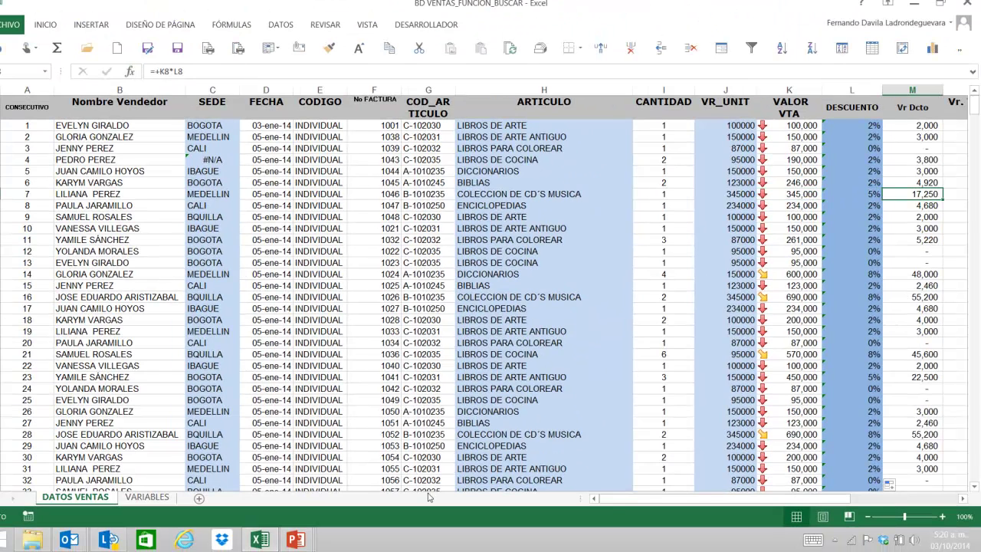
{"action": "key", "text": "Right"}
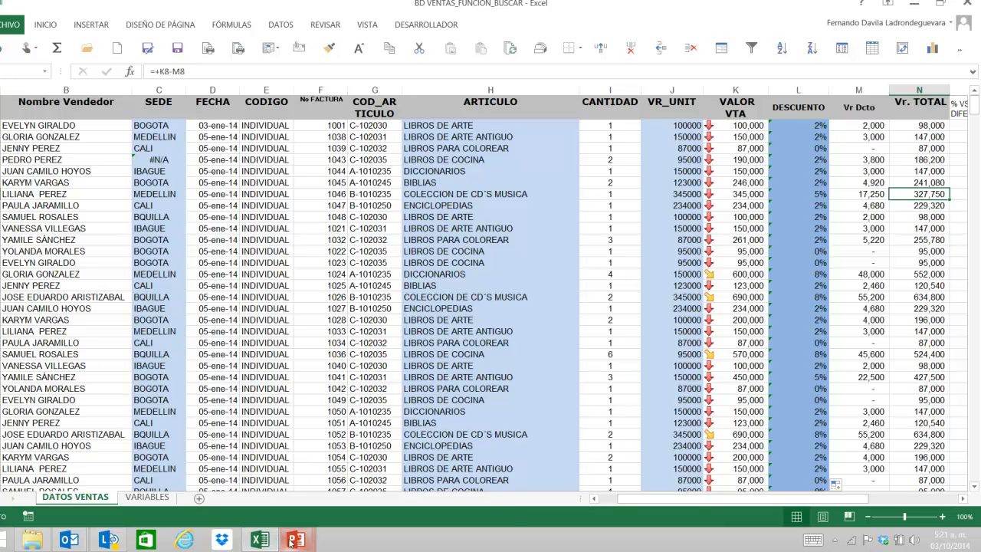
- Switch to the PowerPoint slide show and review the FUNCION BUSCARV syntax slide
{"action": "mouse_move", "coordinate": [295, 542]}
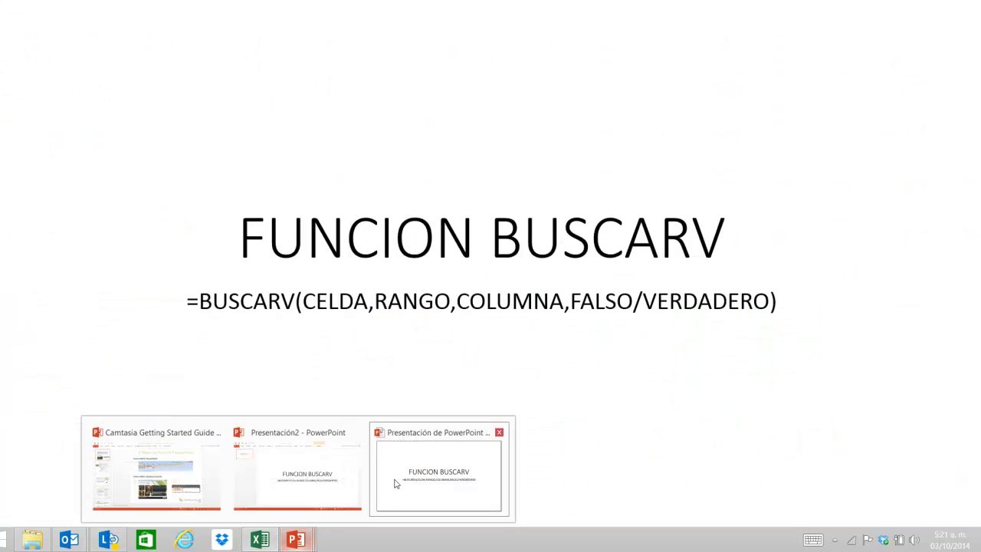
{"action": "left_click", "coordinate": [395, 483]}
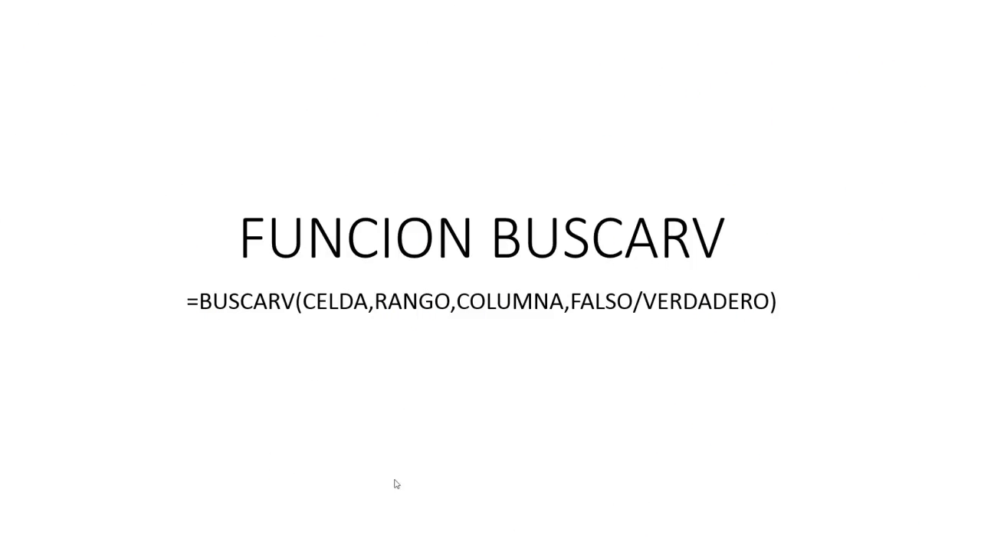
{"action": "key", "text": "super+s"}
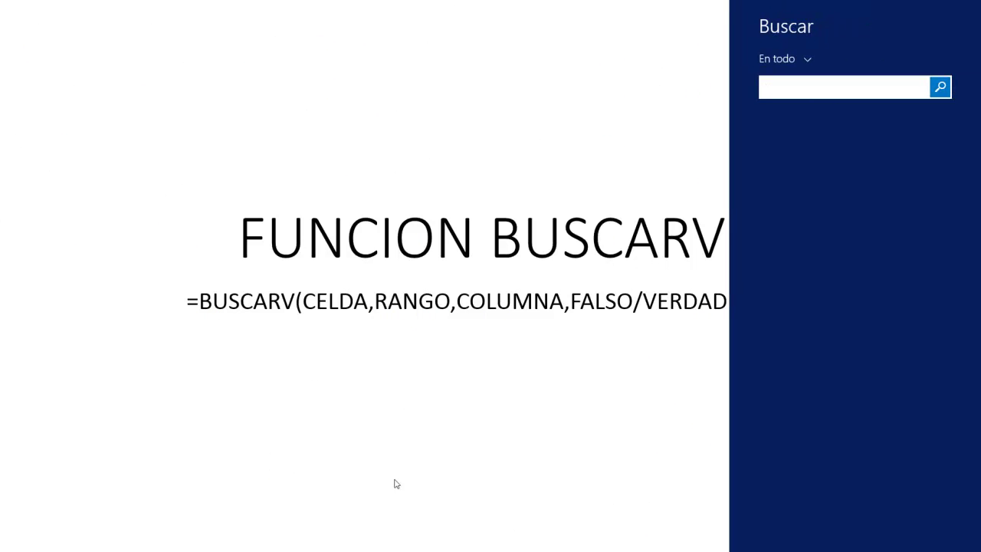
{"action": "left_click", "coordinate": [497, 548]}
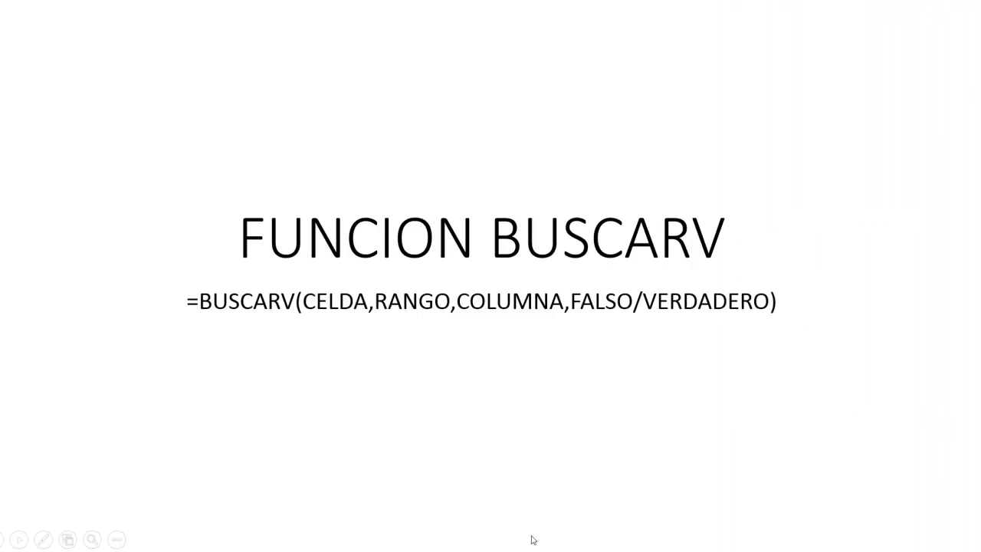